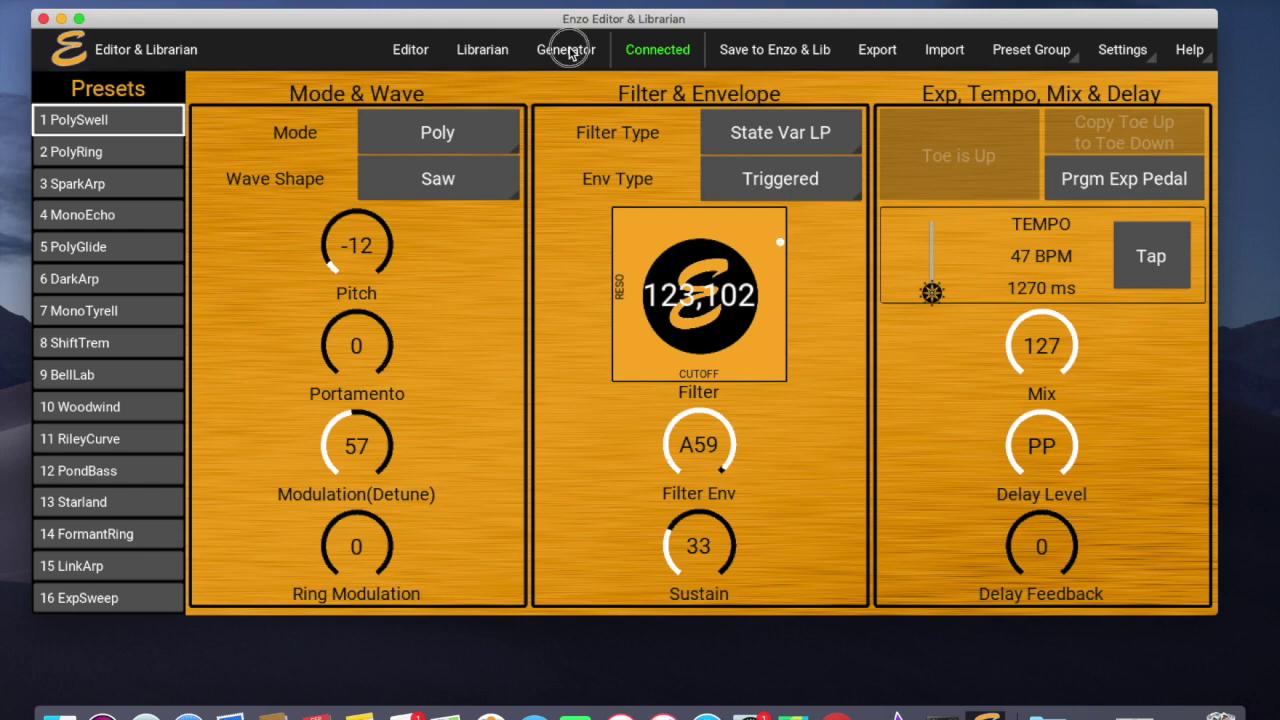
- Open the patch generator and set its mode to Random
{"action": "left_click", "coordinate": [566, 50]}
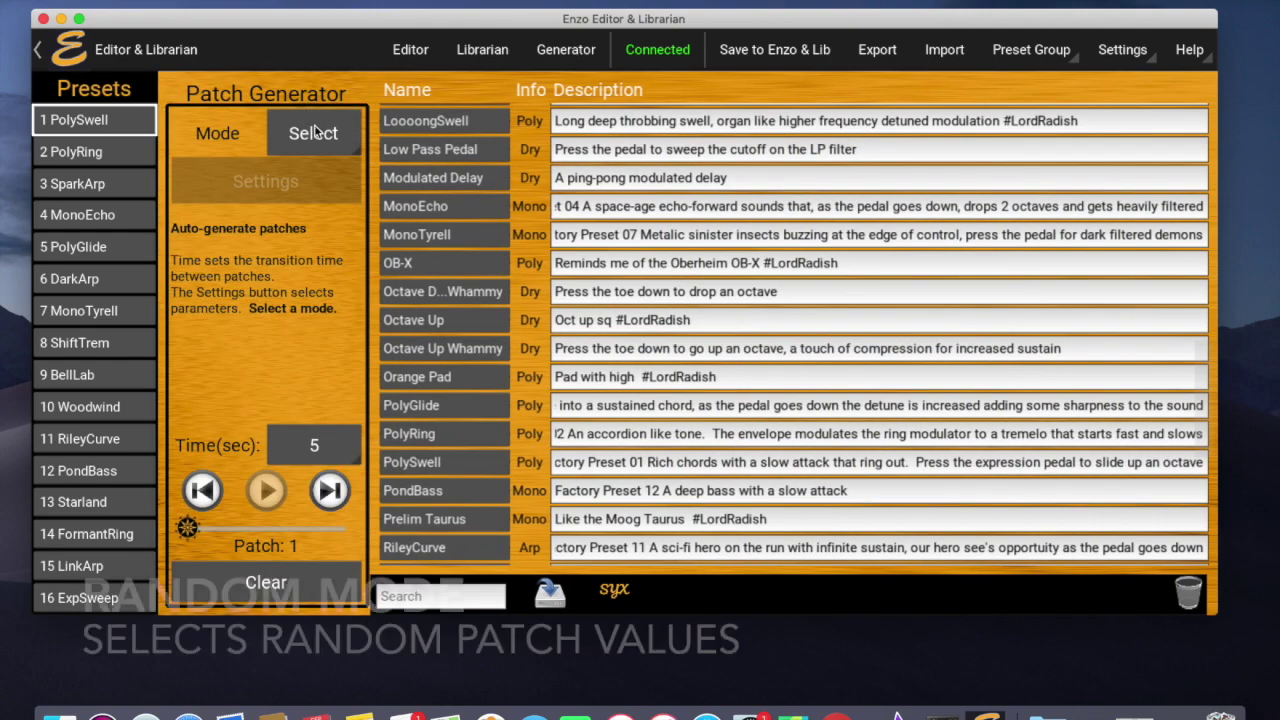
{"action": "left_click", "coordinate": [314, 133]}
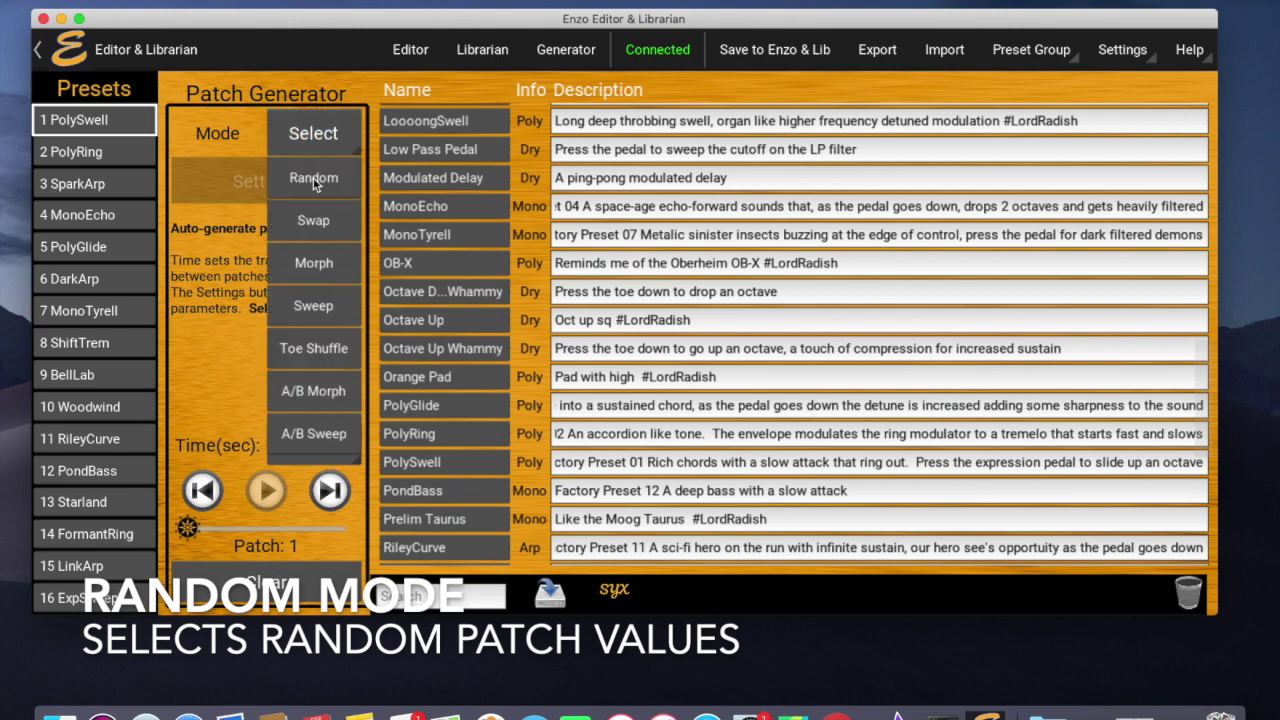
{"action": "left_click", "coordinate": [313, 177]}
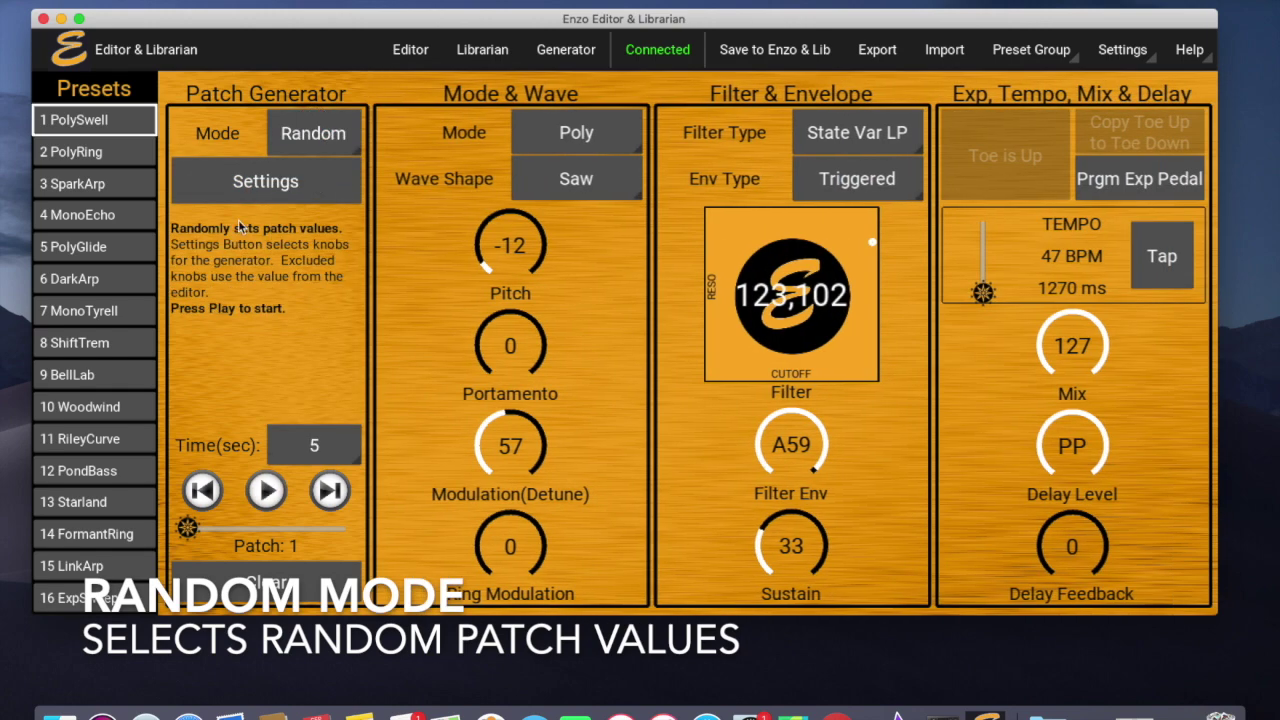
- Try toggling FilterBandwidth, Filter and Mix in the generator's parameter selection, restoring each one before closing it
{"action": "left_click", "coordinate": [307, 187]}
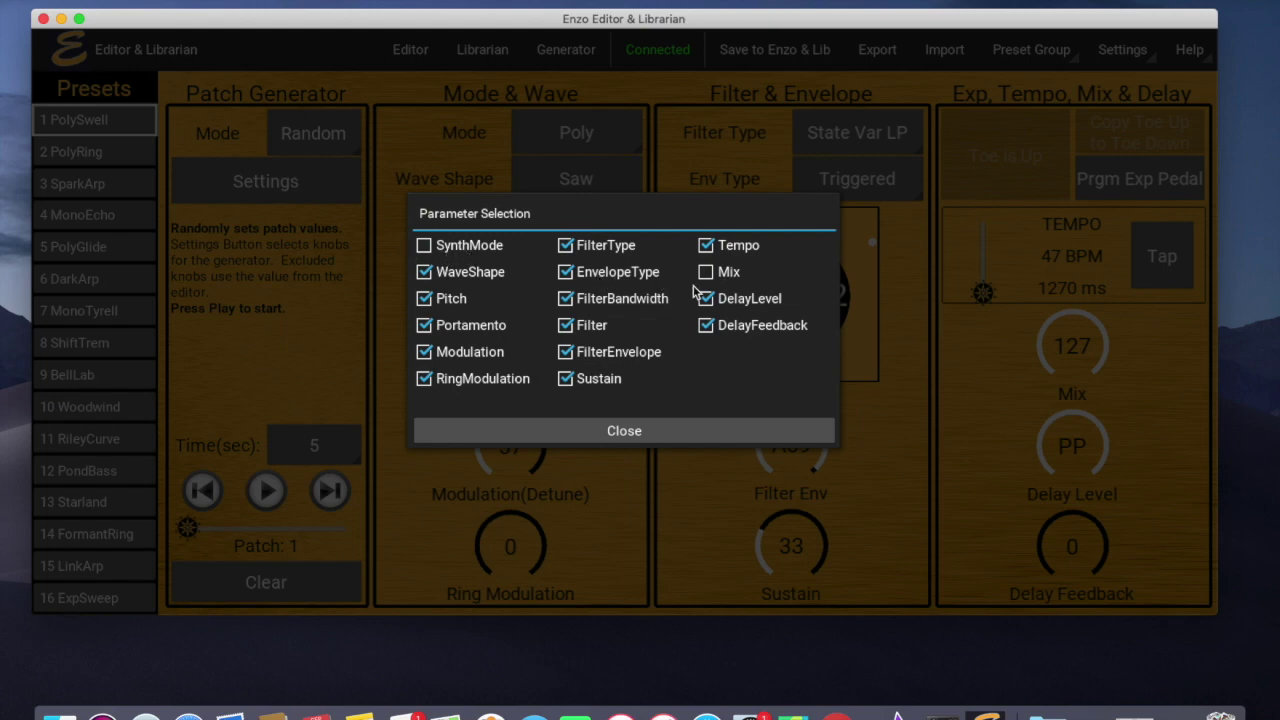
{"action": "left_click", "coordinate": [566, 299]}
{"action": "left_click", "coordinate": [568, 326]}
{"action": "left_click", "coordinate": [566, 300]}
{"action": "left_click", "coordinate": [567, 325]}
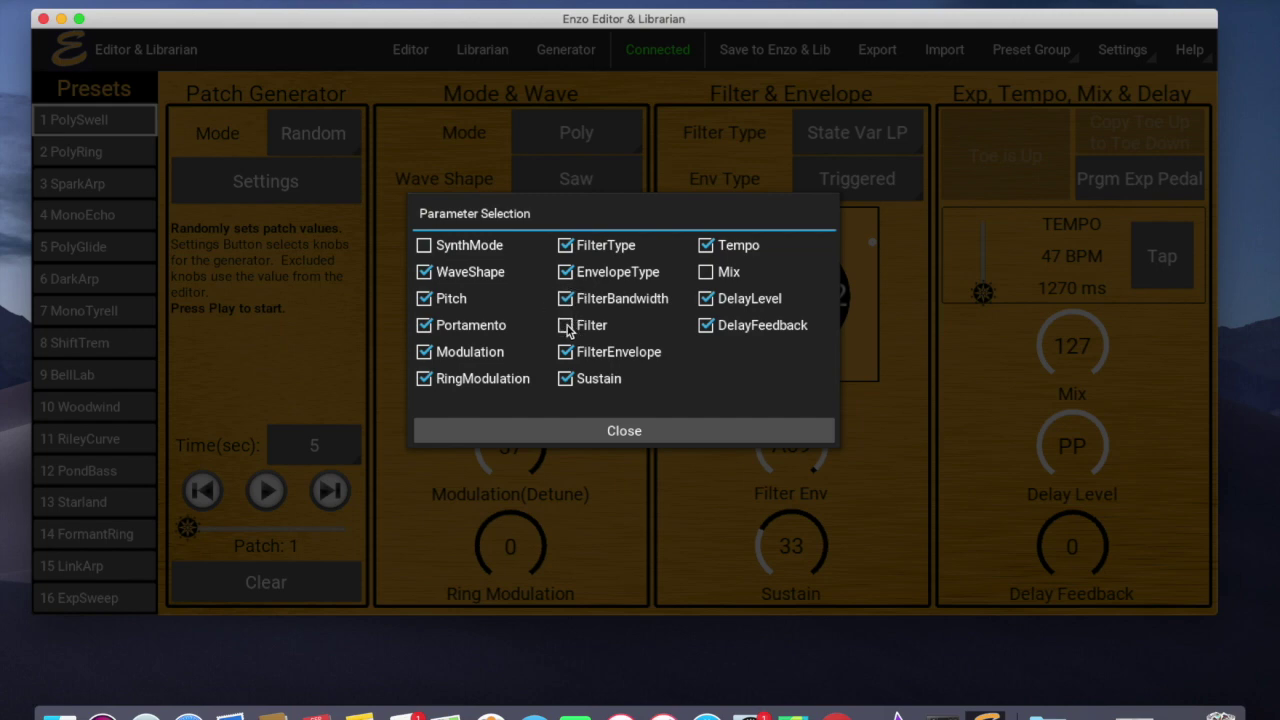
{"action": "left_click", "coordinate": [710, 277]}
{"action": "left_click", "coordinate": [710, 277]}
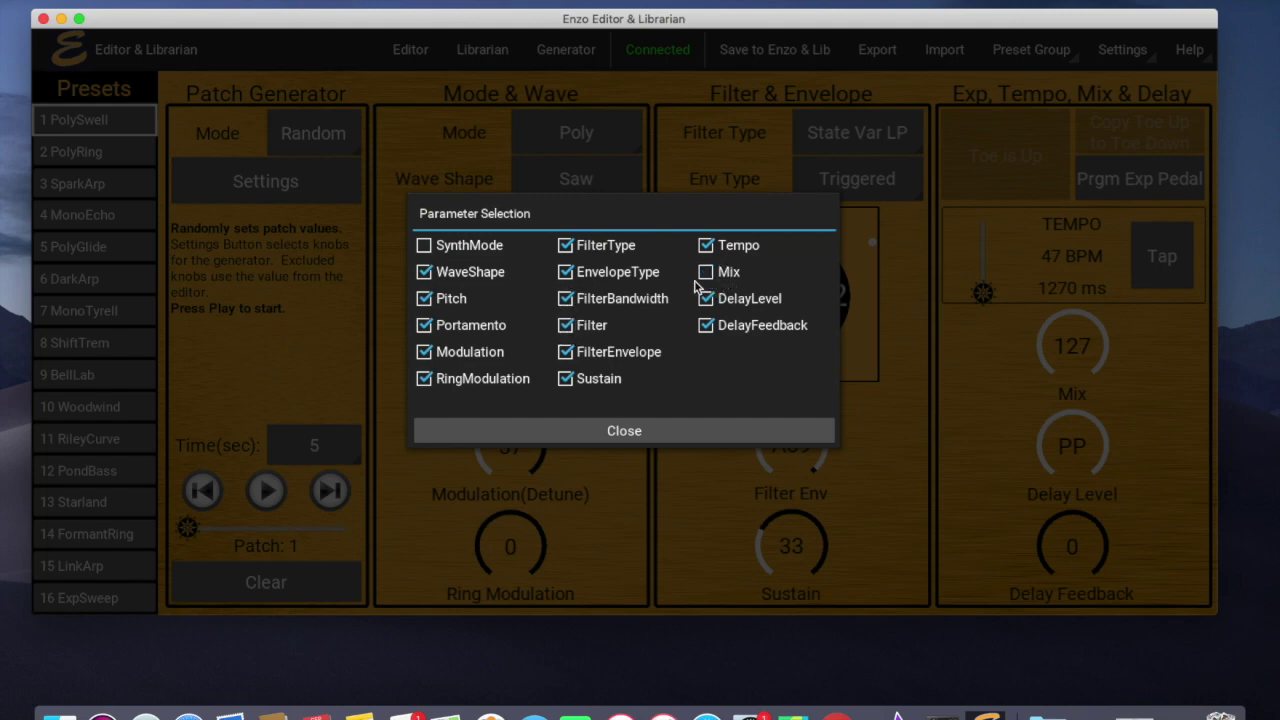
{"action": "left_click", "coordinate": [686, 431]}
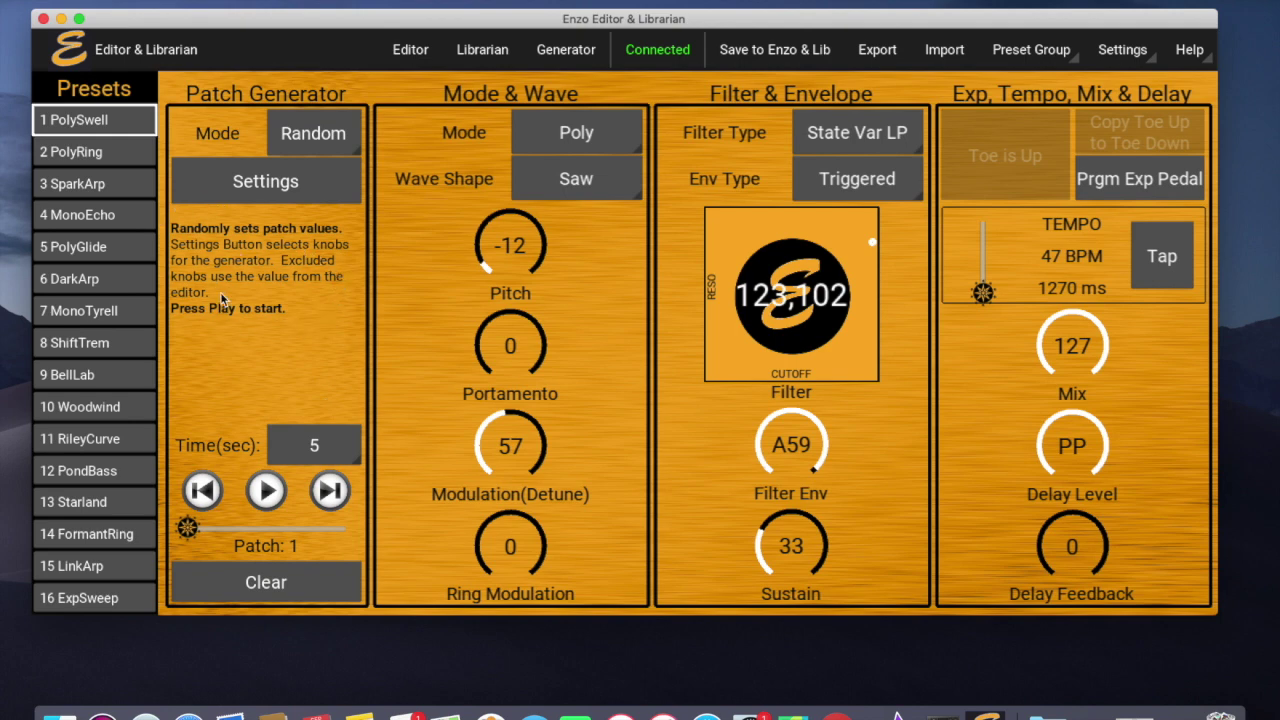
- Set the generator's transition time to 3 seconds, run it to produce several random patches, and pause it
{"action": "left_click", "coordinate": [322, 447]}
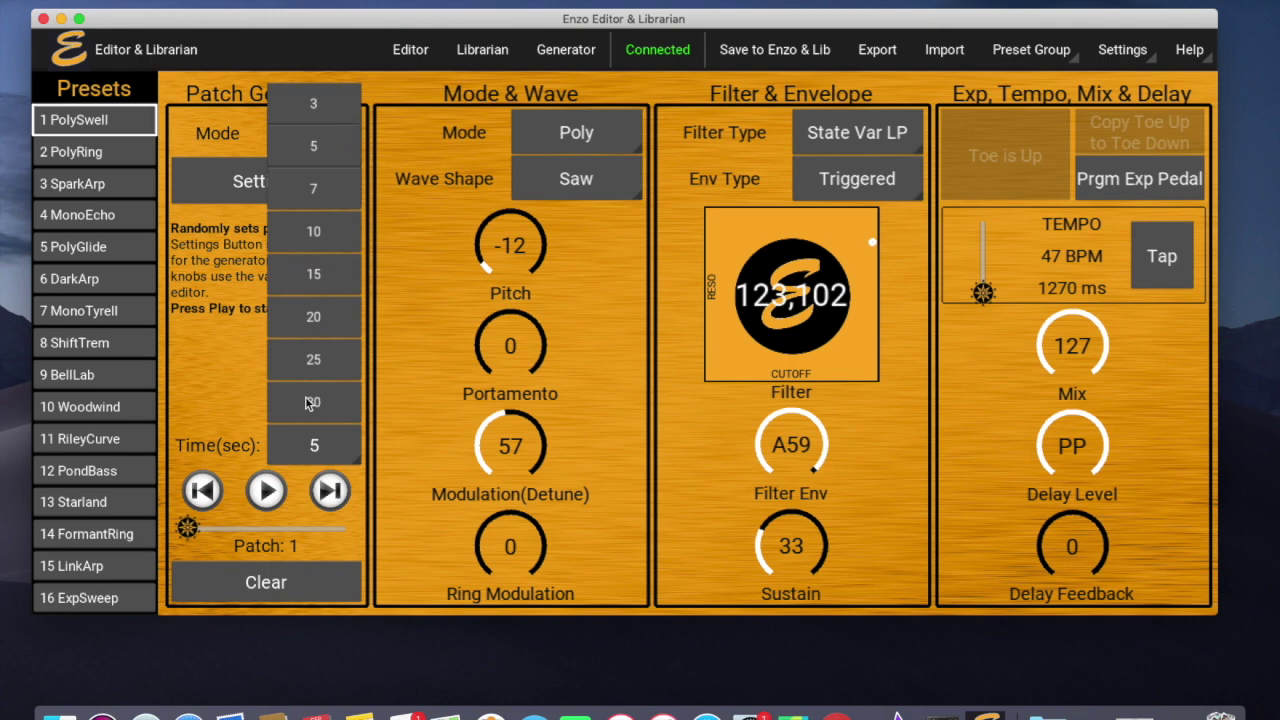
{"action": "left_click", "coordinate": [325, 111]}
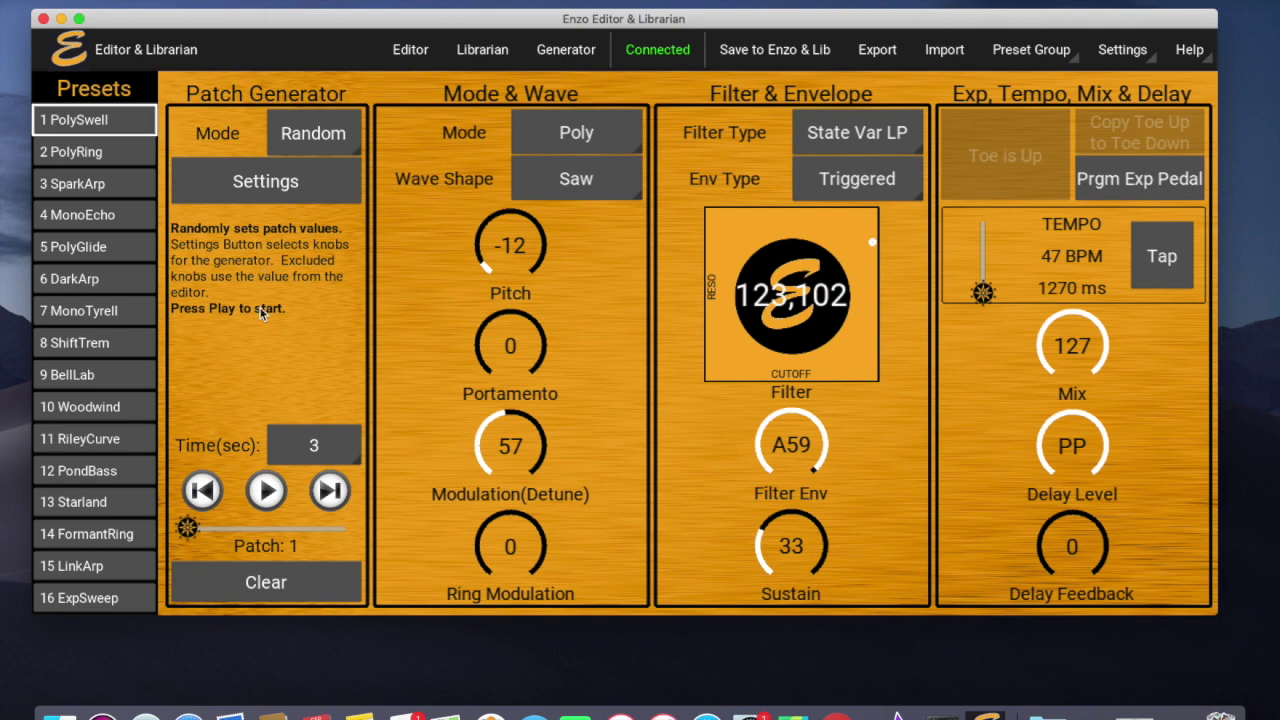
{"action": "left_click", "coordinate": [277, 500]}
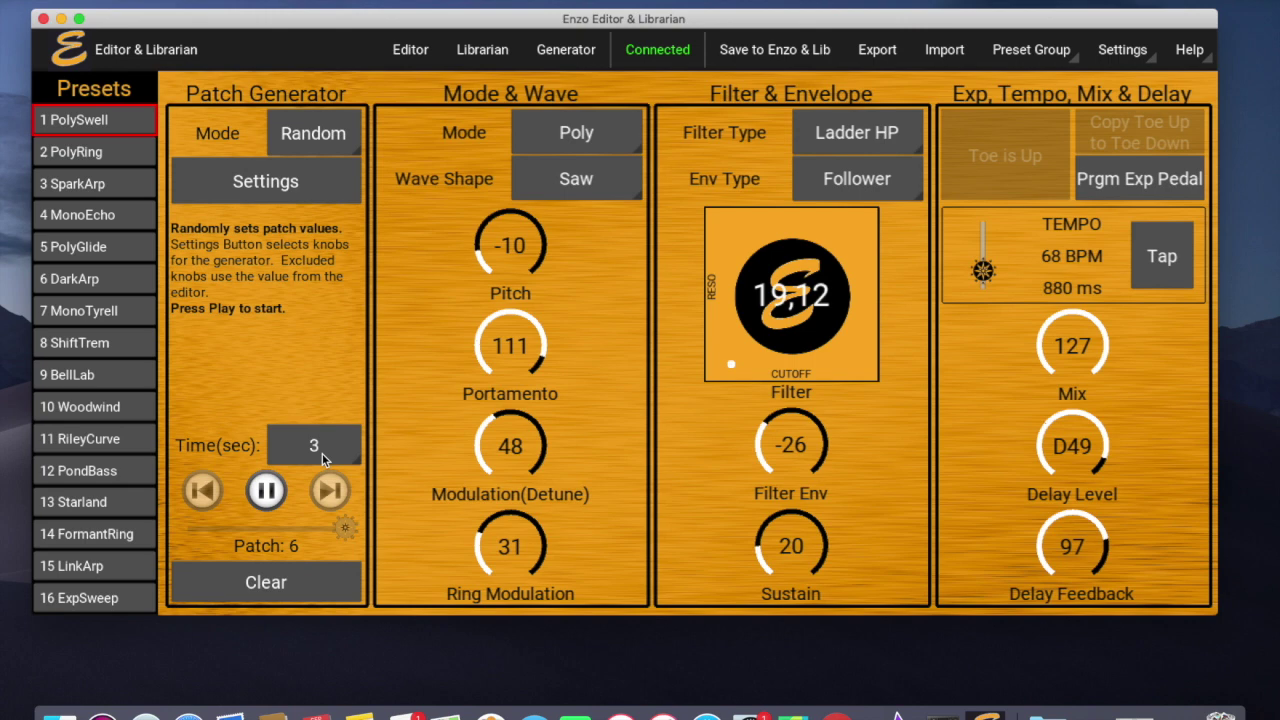
{"action": "left_click", "coordinate": [273, 498]}
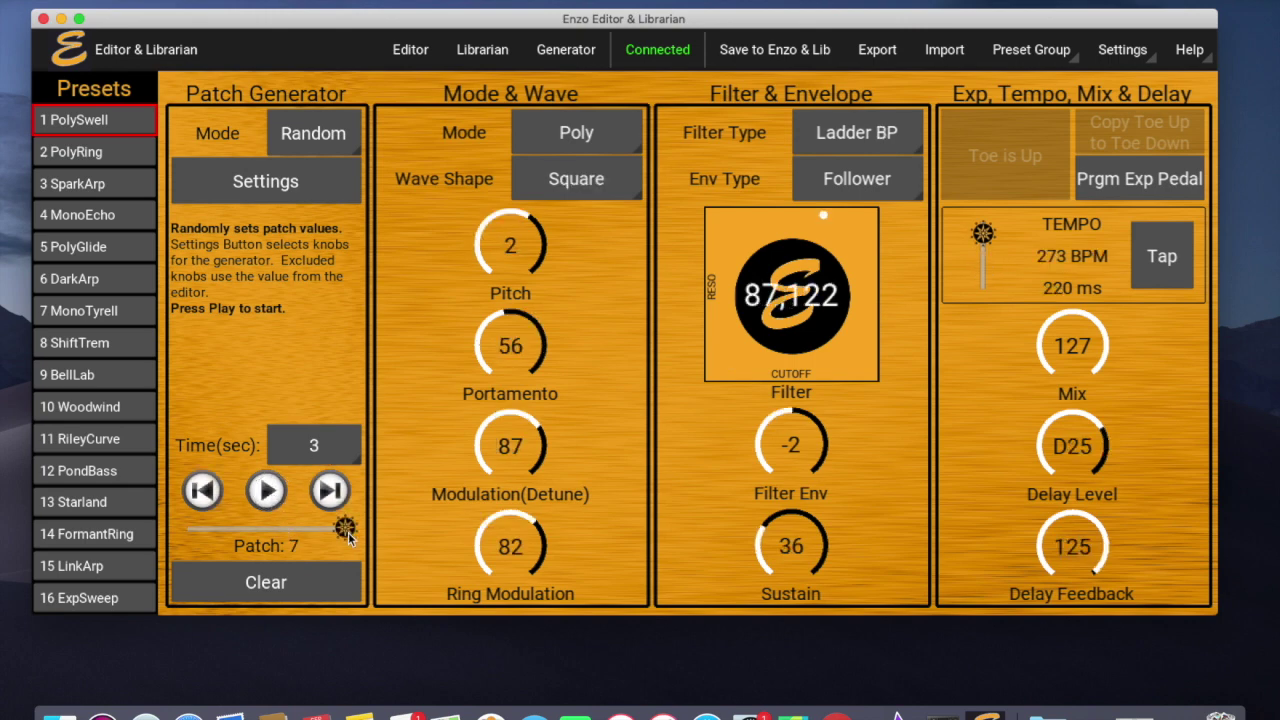
- Scrub and step back and forth through the generated random patches, ending on patch 4
{"action": "left_click_drag", "start_coordinate": [346, 530], "coordinate": [231, 533]}
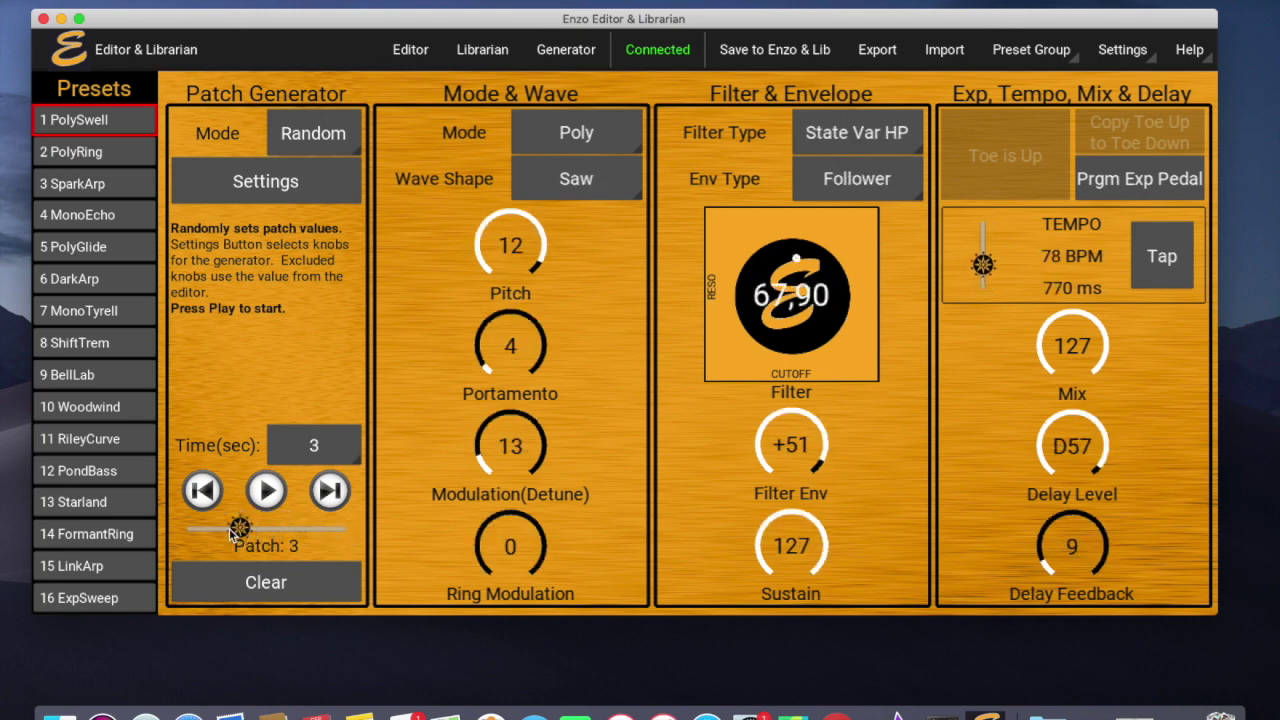
{"action": "left_click", "coordinate": [201, 493]}
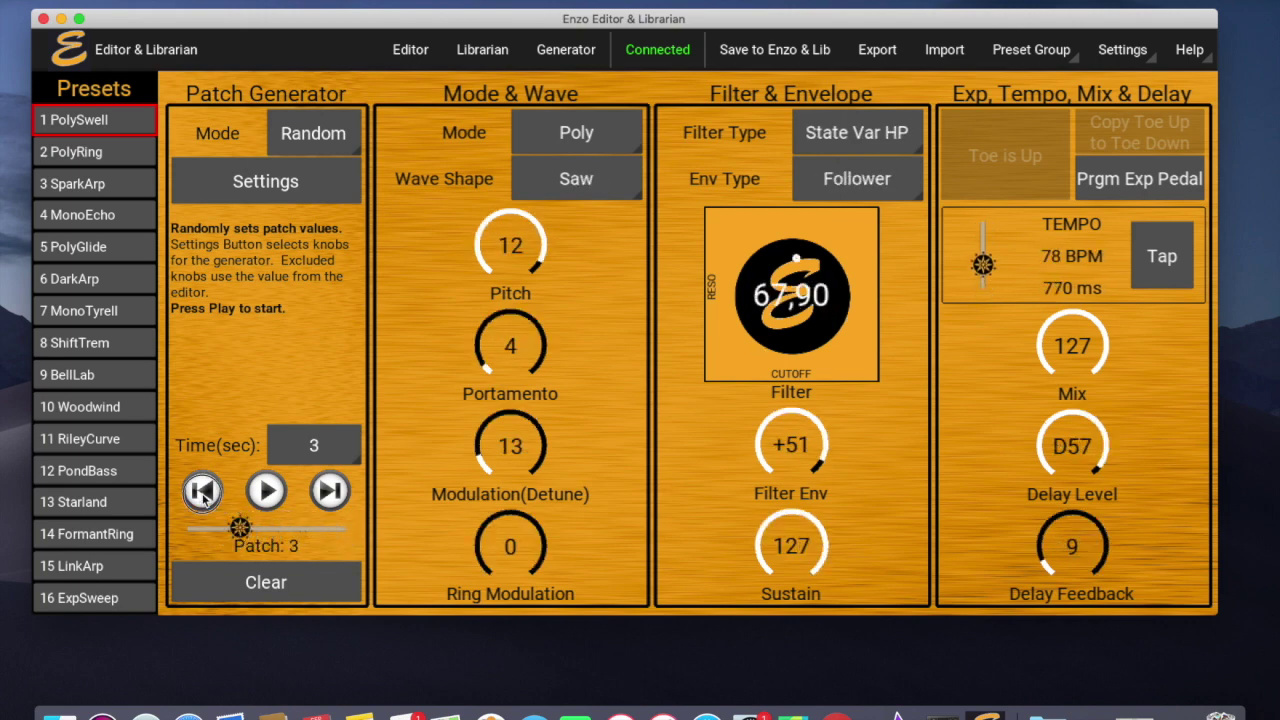
{"action": "left_click", "coordinate": [330, 492]}
{"action": "left_click", "coordinate": [332, 492]}
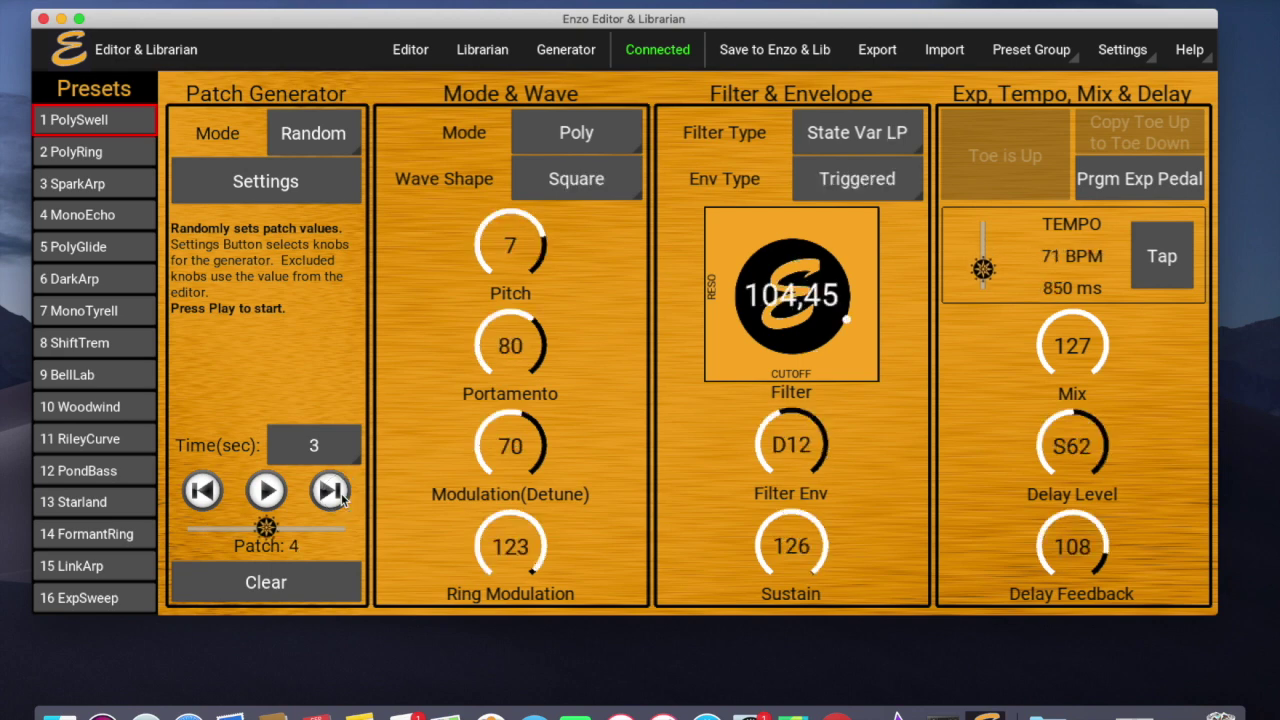
{"action": "left_click", "coordinate": [332, 492]}
{"action": "left_click", "coordinate": [332, 492]}
{"action": "left_click", "coordinate": [199, 494]}
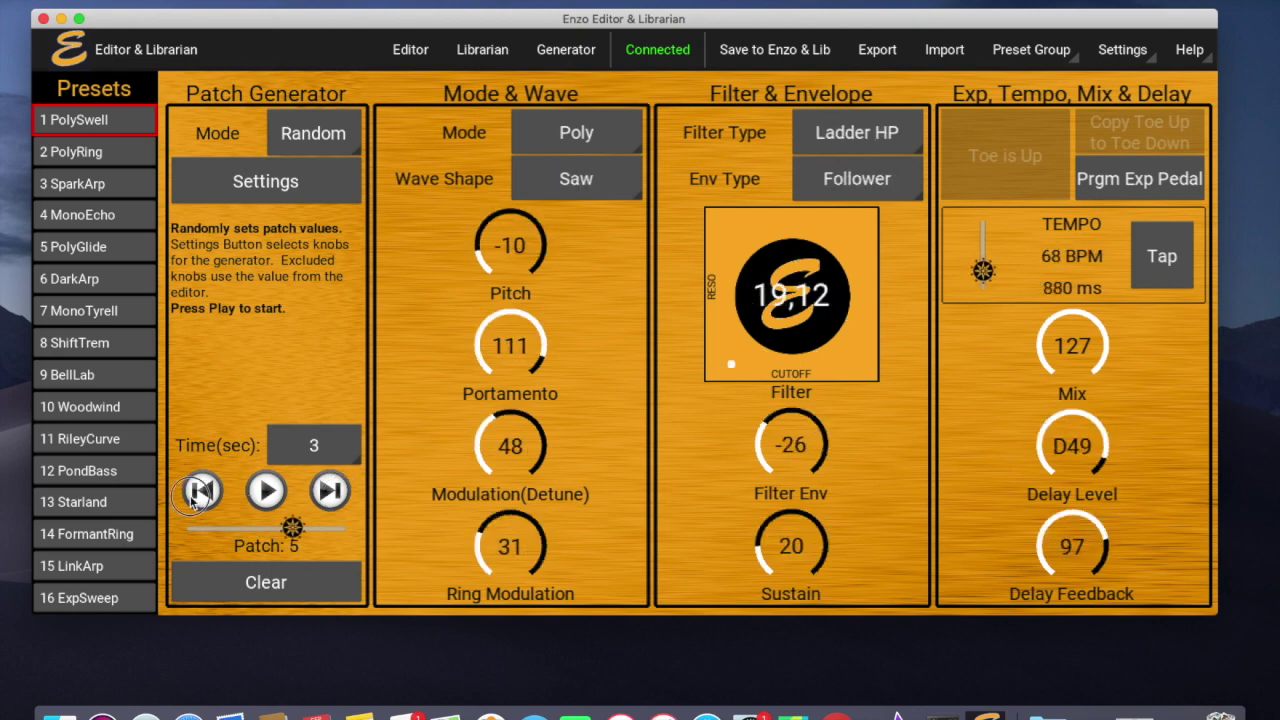
{"action": "left_click", "coordinate": [198, 493]}
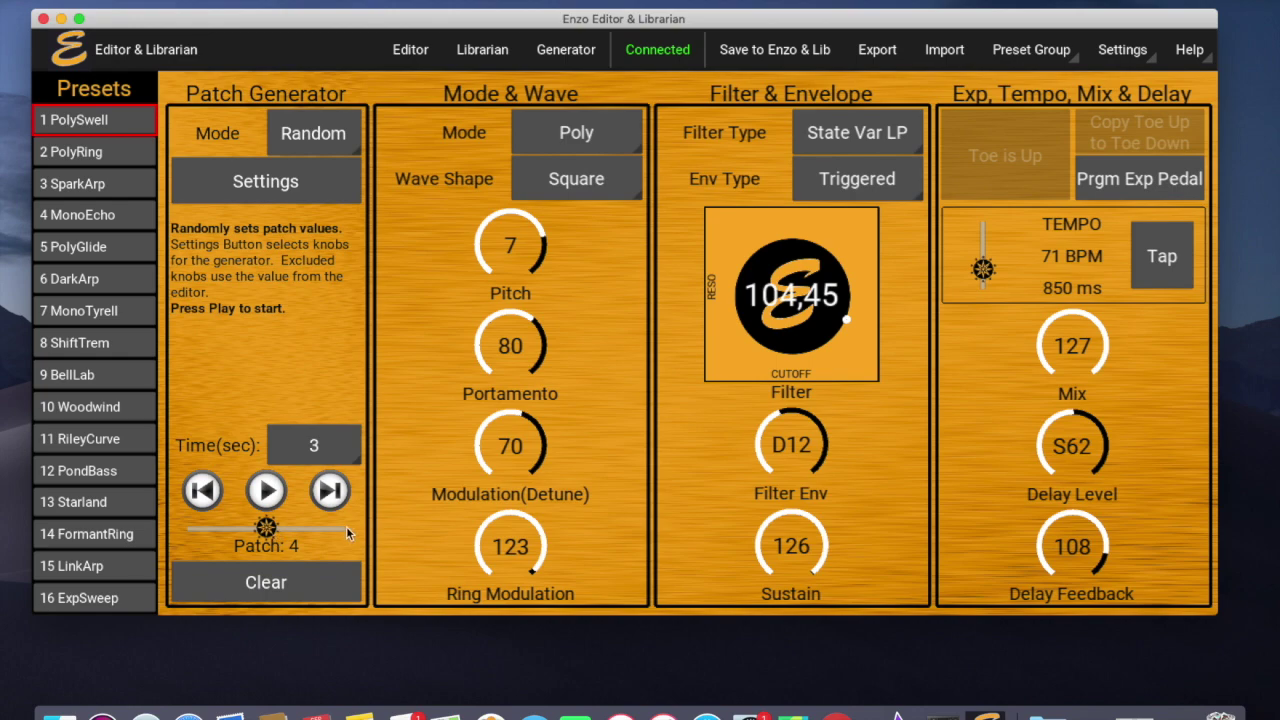
- Set the Portamento of generated patch 4 to 72 and bring up saving to Enzo and the library
{"action": "left_click_drag", "start_coordinate": [505, 345], "coordinate": [504, 352]}
{"action": "left_click", "coordinate": [716, 56]}
{"action": "left_click", "coordinate": [798, 452]}
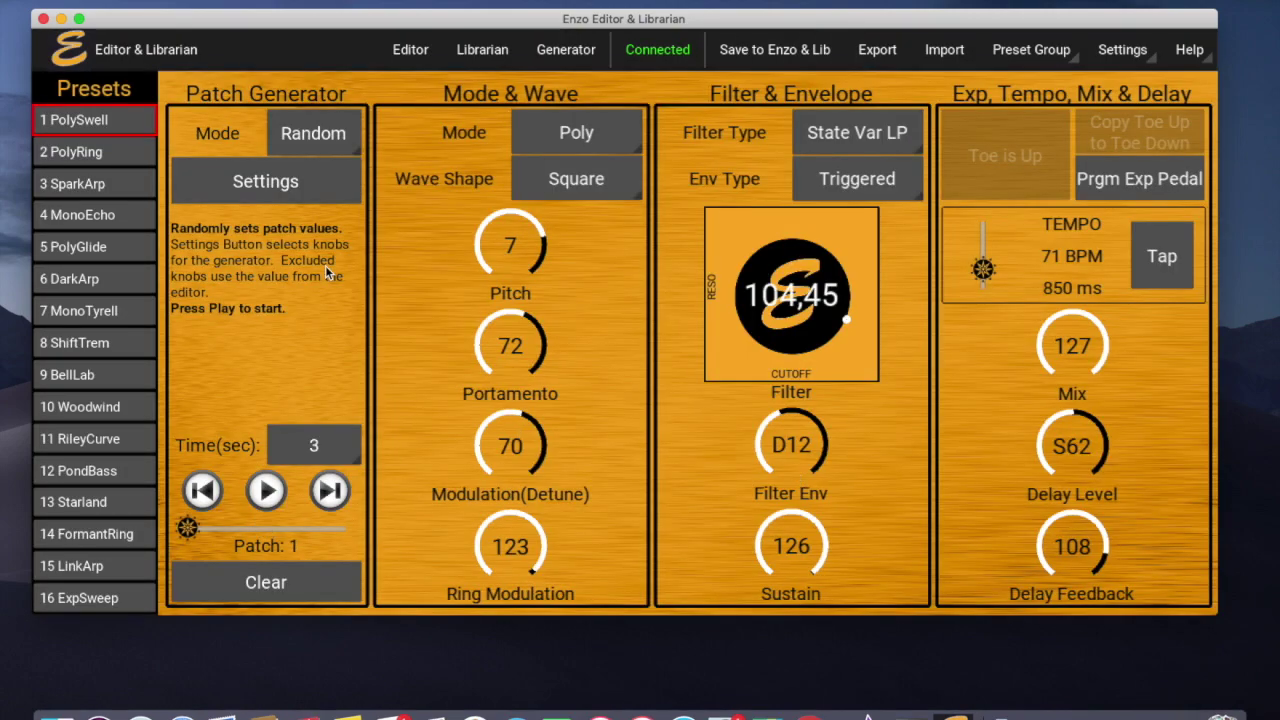
- Switch the generator to Swap mode and assign the library patches PolySwell and PolyRing to its two slots
{"action": "left_click", "coordinate": [340, 147]}
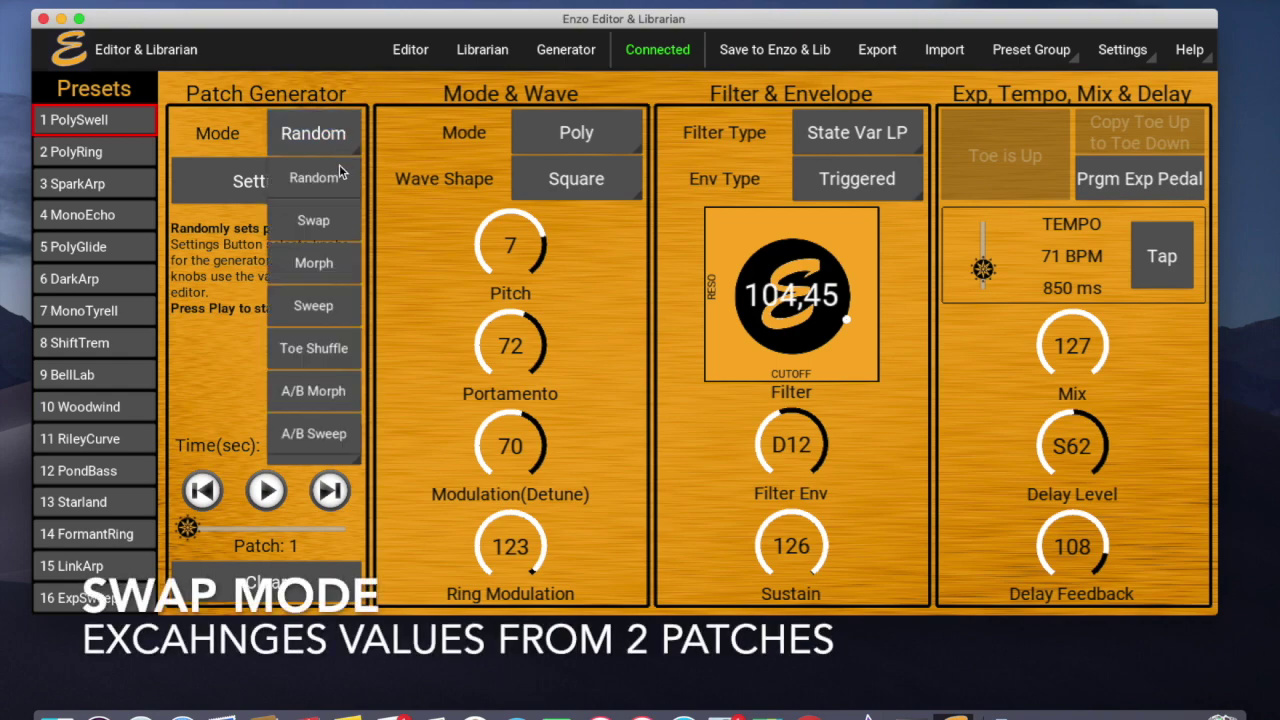
{"action": "left_click", "coordinate": [331, 222]}
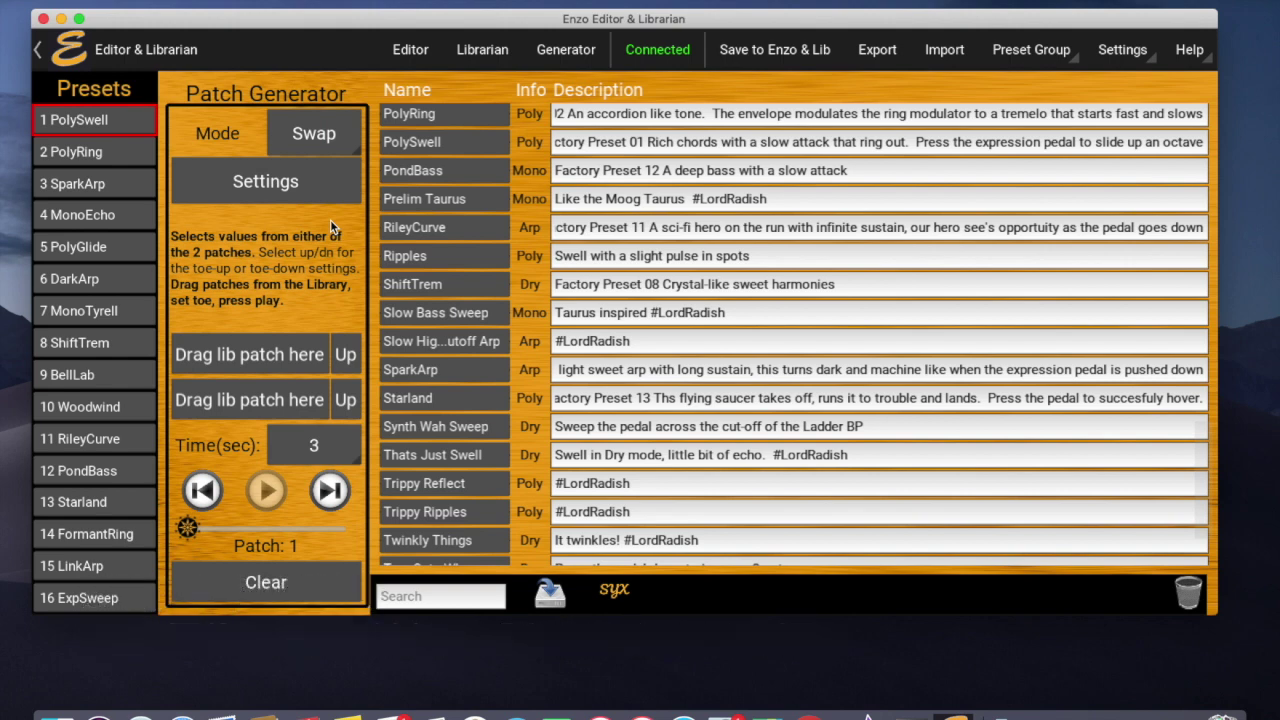
{"action": "left_click_drag", "start_coordinate": [415, 149], "coordinate": [281, 355]}
{"action": "left_click_drag", "start_coordinate": [432, 114], "coordinate": [263, 408]}
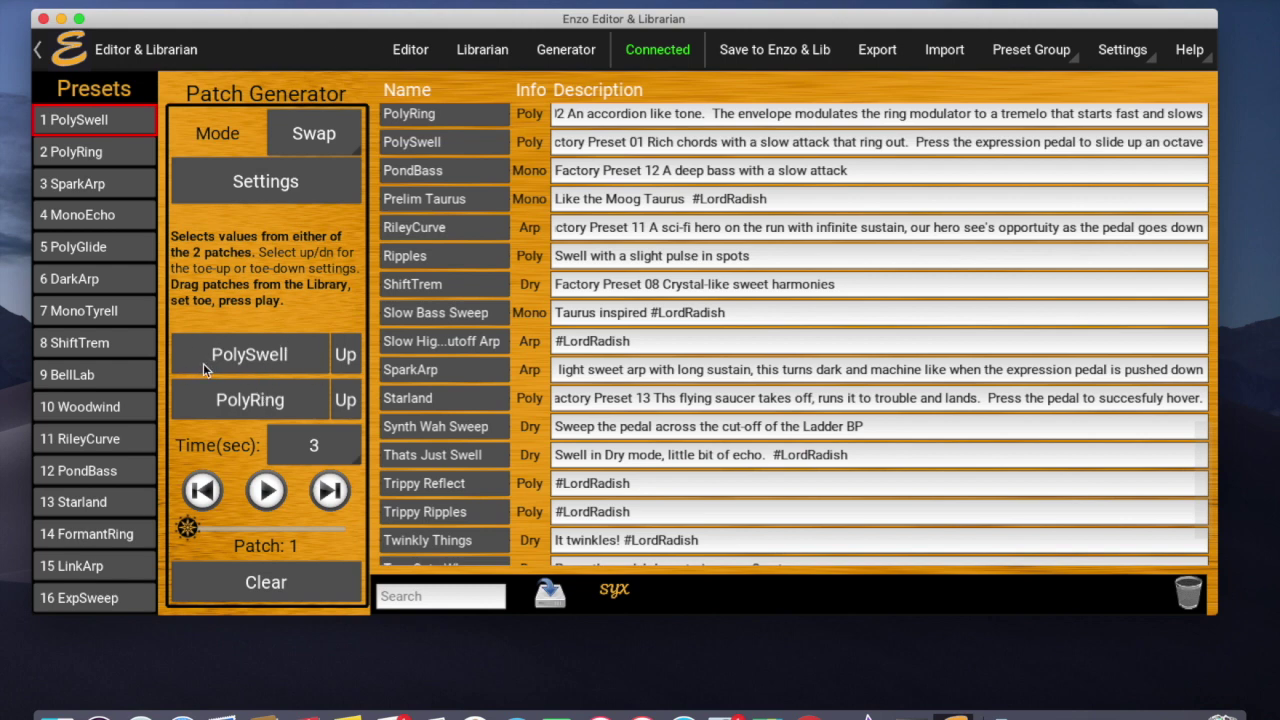
- Toggle PolySwell's toe setting to Dn and back to Up, and start the Swap generator
{"action": "left_click", "coordinate": [346, 356]}
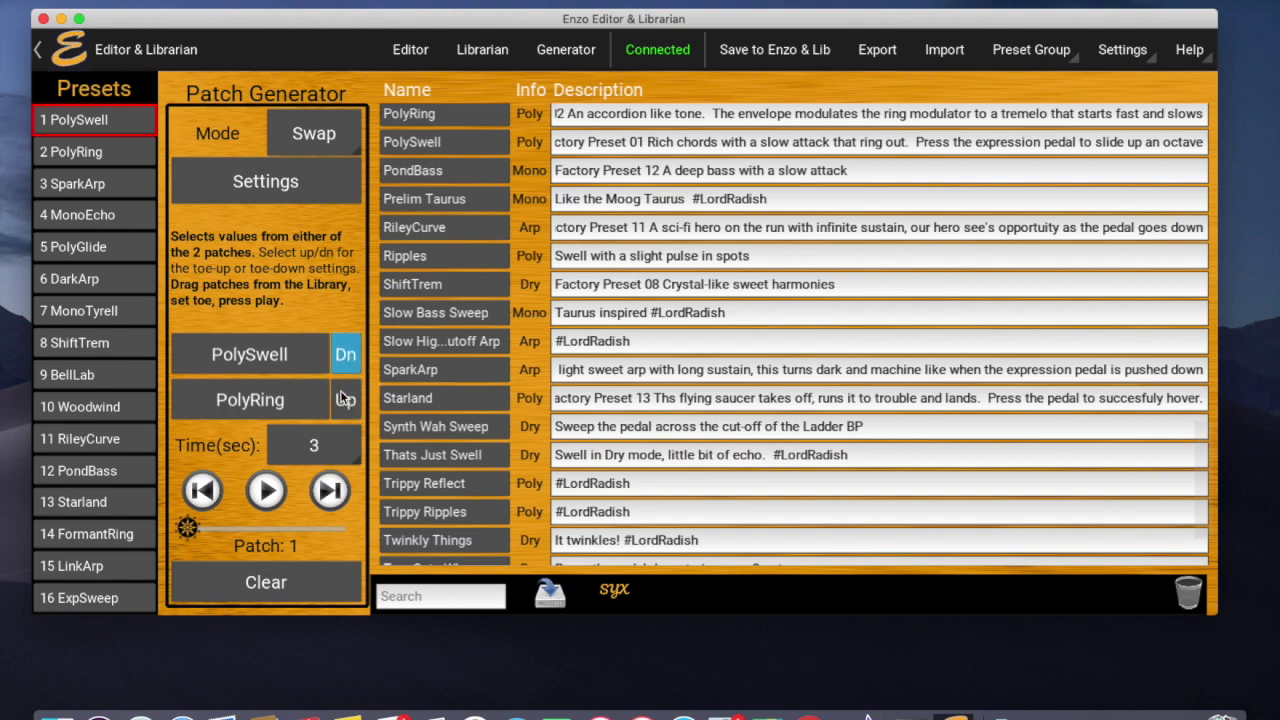
{"action": "left_click", "coordinate": [344, 369]}
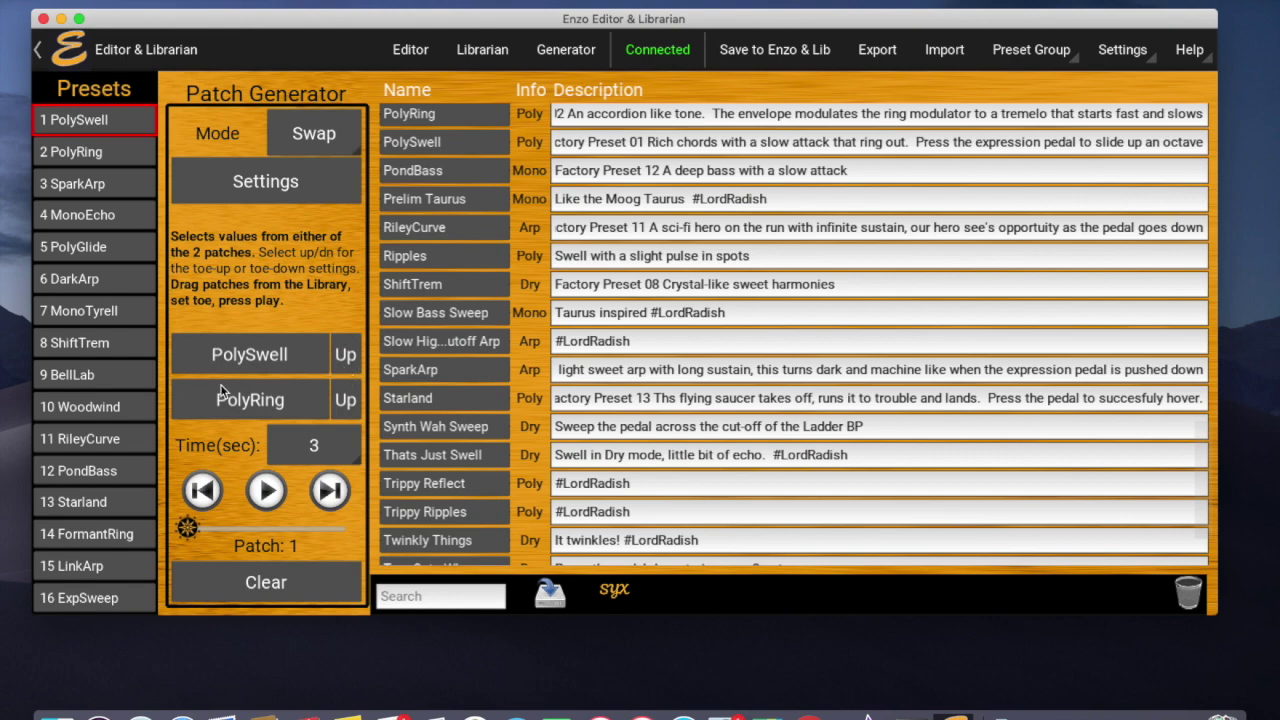
{"action": "left_click", "coordinate": [268, 492]}
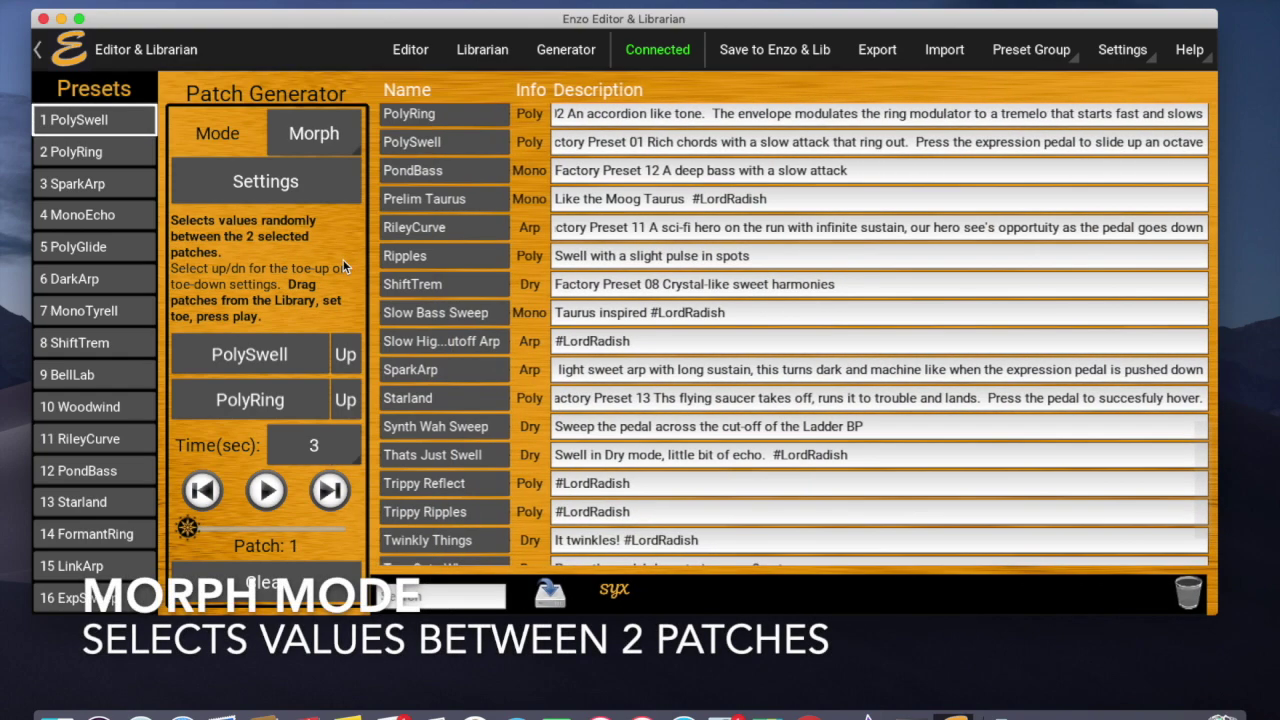
- Show the patch controls and run the Morph generator between PolySwell and PolyRing
{"action": "left_click", "coordinate": [415, 52]}
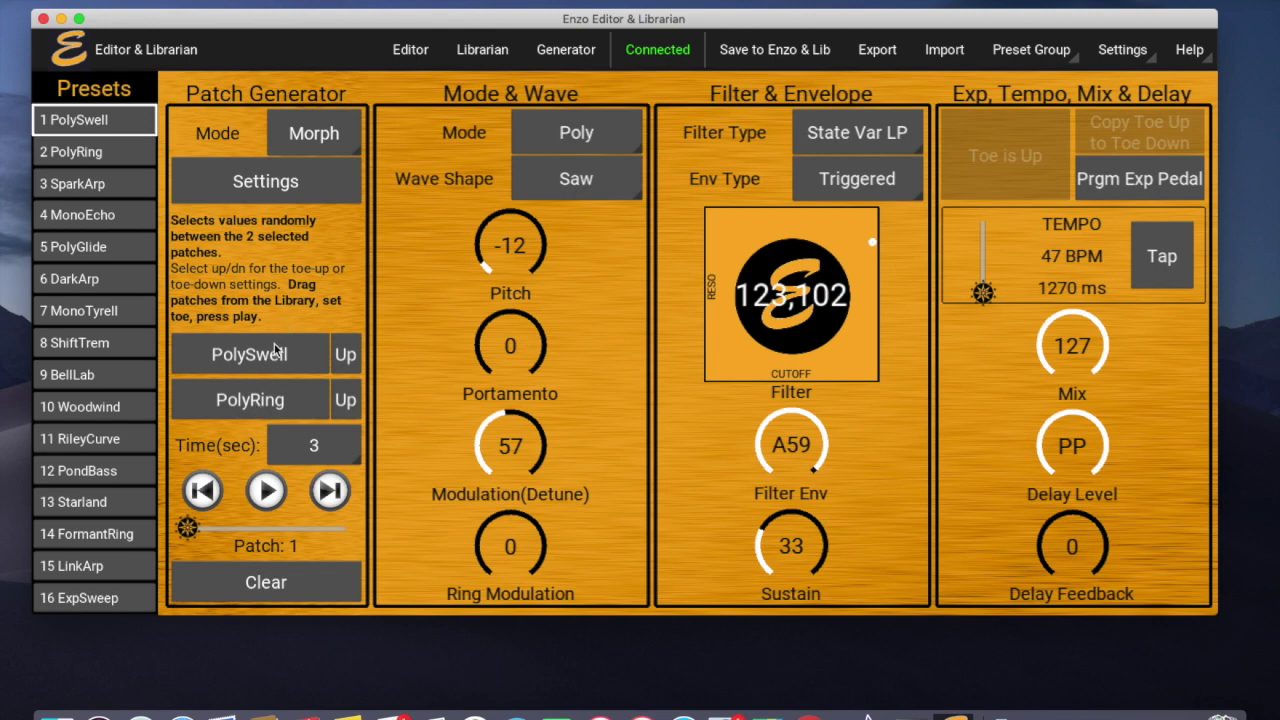
{"action": "left_click", "coordinate": [266, 490]}
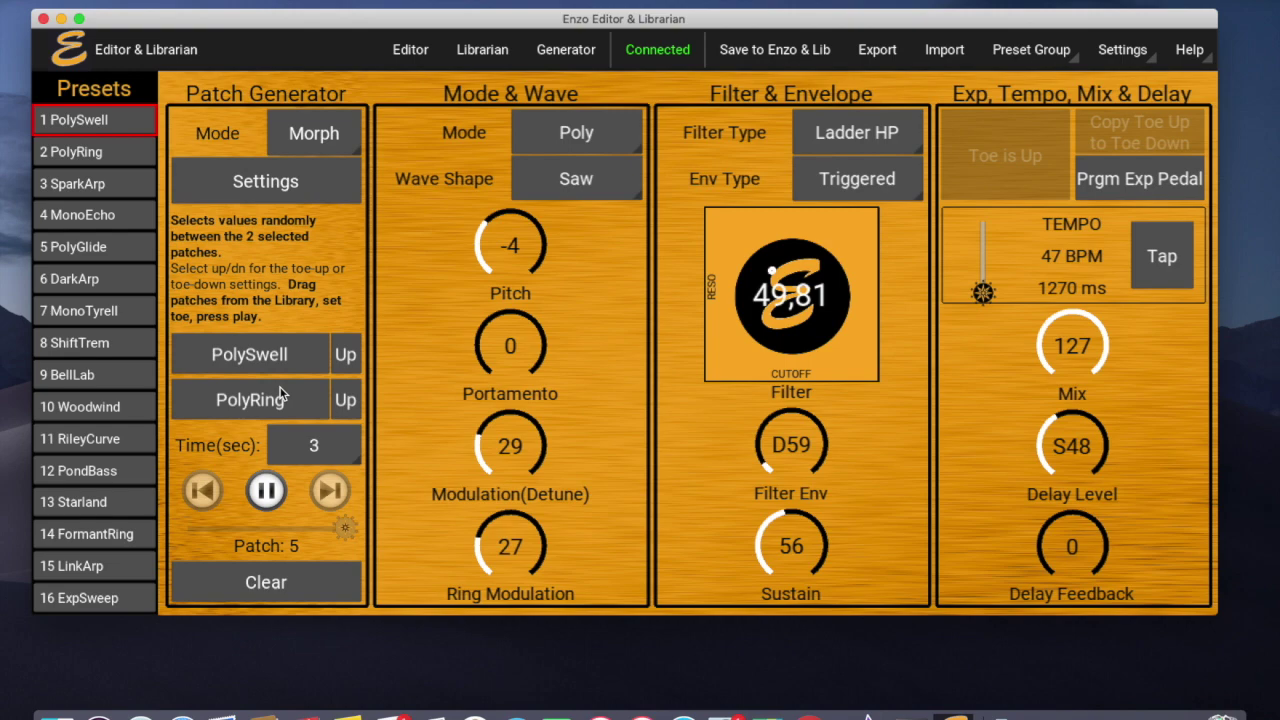
- Change the generator mode to Sweep and clear the previously generated patches
{"action": "left_click", "coordinate": [314, 133]}
{"action": "left_click", "coordinate": [306, 308]}
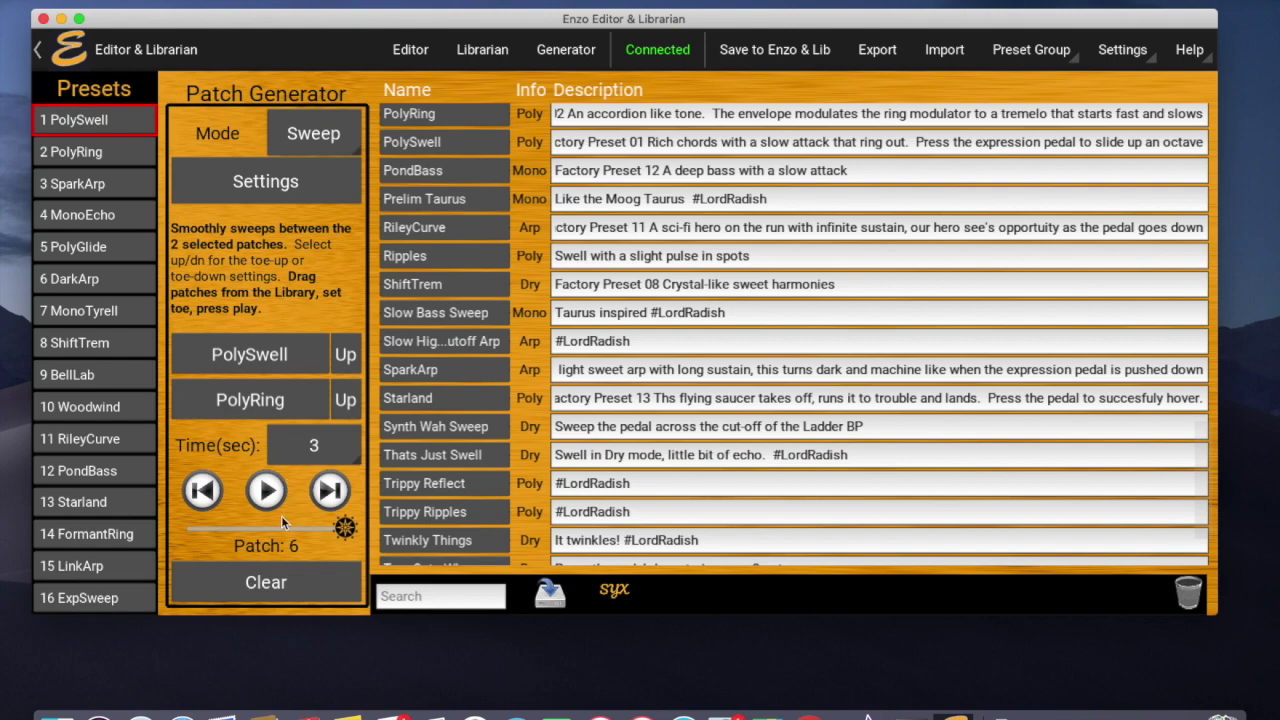
{"action": "left_click", "coordinate": [275, 584]}
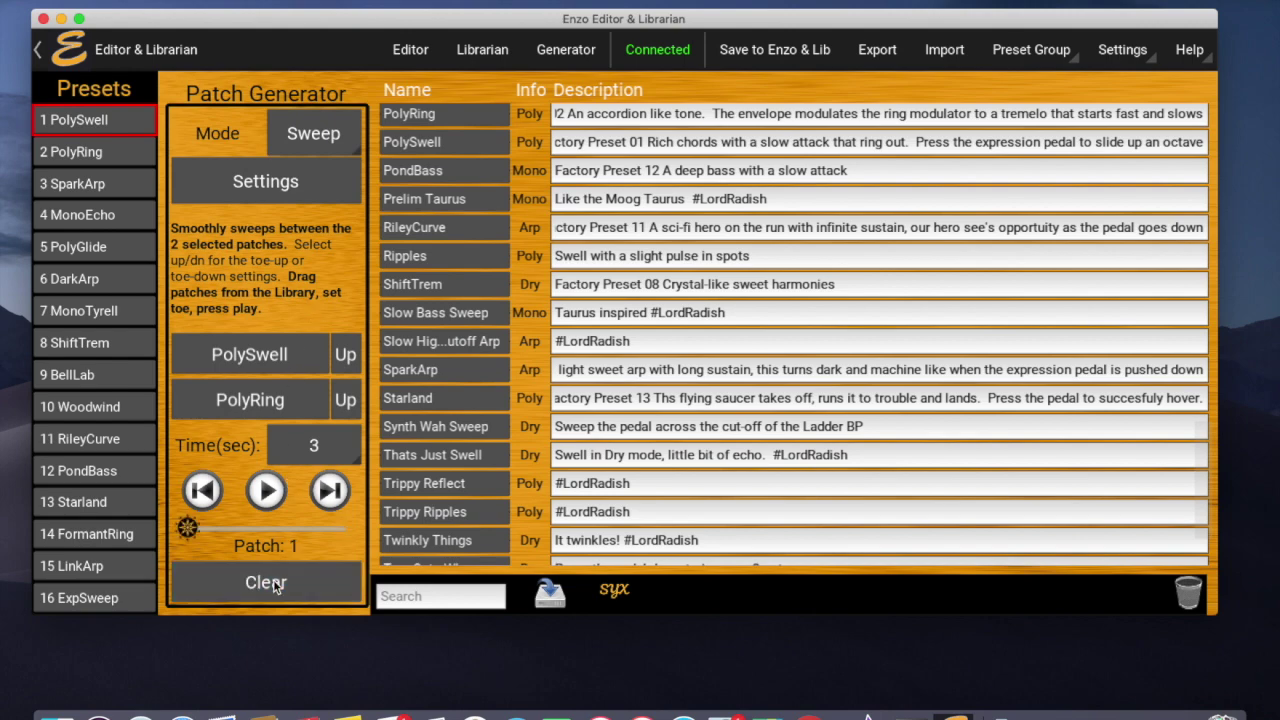
- Run and pause the Sweep generator, and move through the swept patches between PolySwell and PolyRing up to patch 128
{"action": "left_click", "coordinate": [268, 490]}
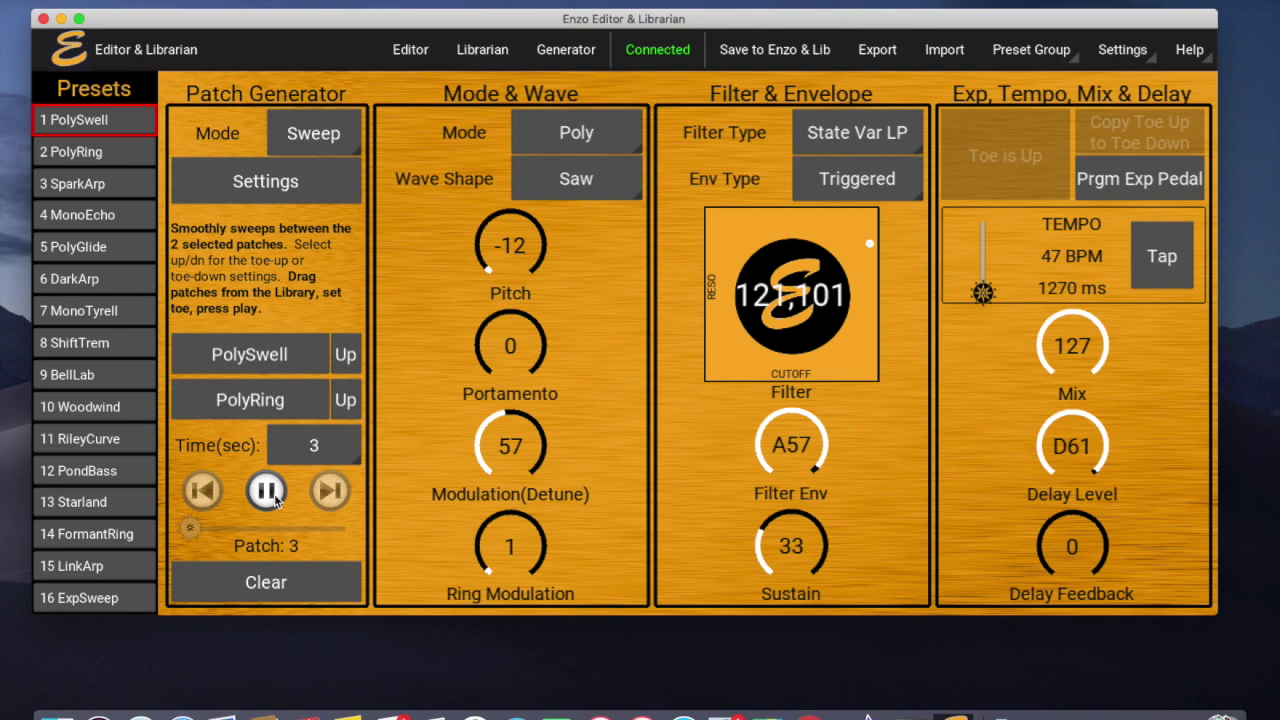
{"action": "left_click", "coordinate": [272, 499]}
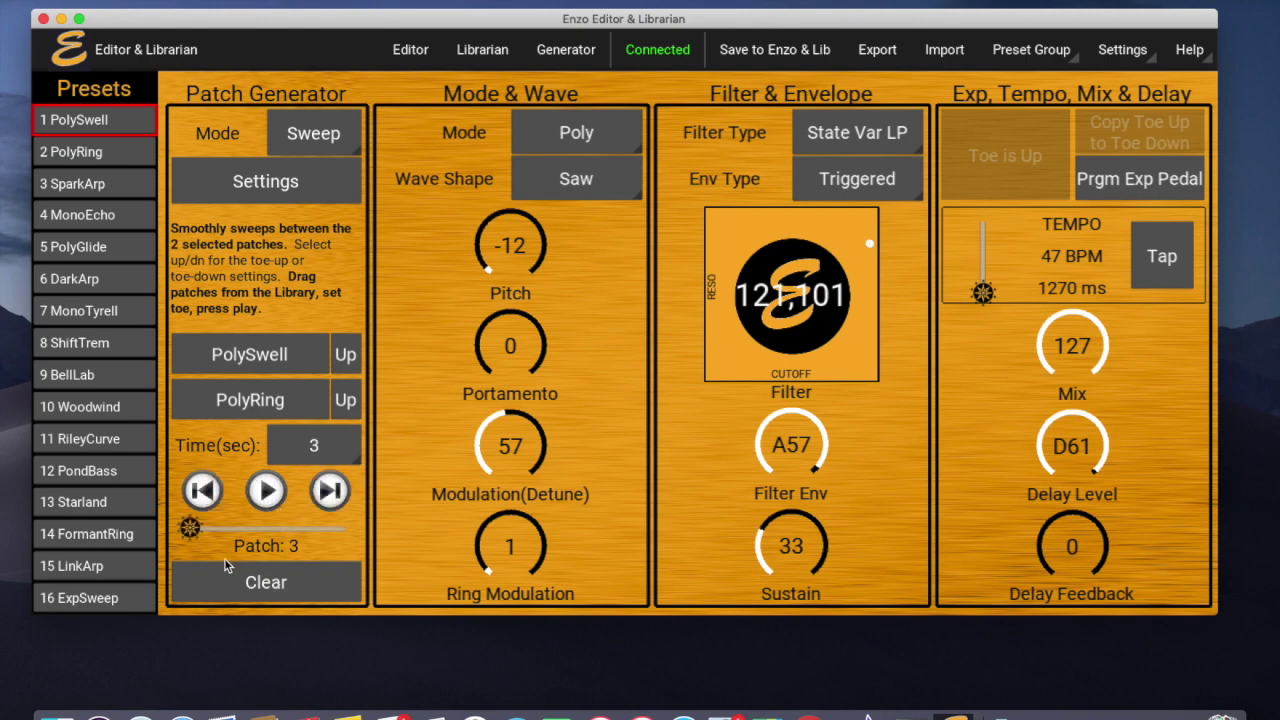
{"action": "left_click", "coordinate": [333, 502]}
{"action": "left_click", "coordinate": [331, 504]}
{"action": "left_click", "coordinate": [328, 506]}
{"action": "left_click", "coordinate": [325, 509]}
{"action": "left_click_drag", "start_coordinate": [195, 528], "coordinate": [367, 533]}
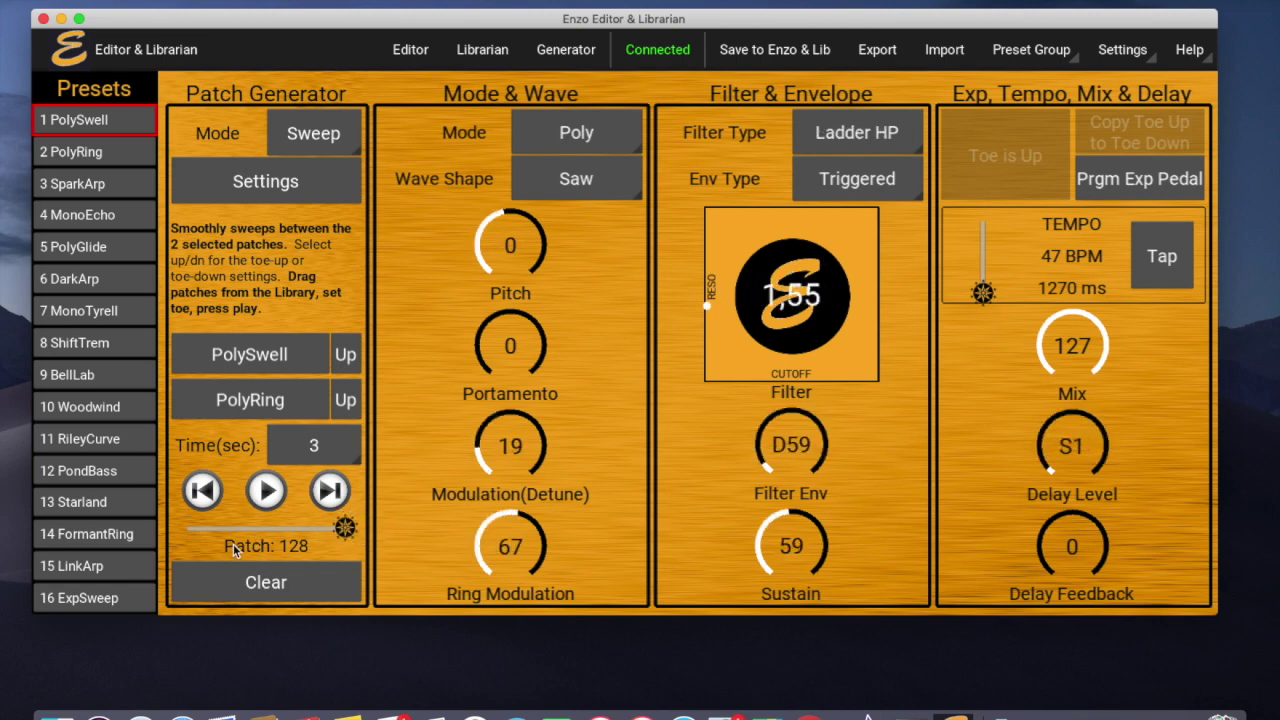
- Clear the swept patches and set the generator mode to Toe Shuffle
{"action": "left_click", "coordinate": [258, 568]}
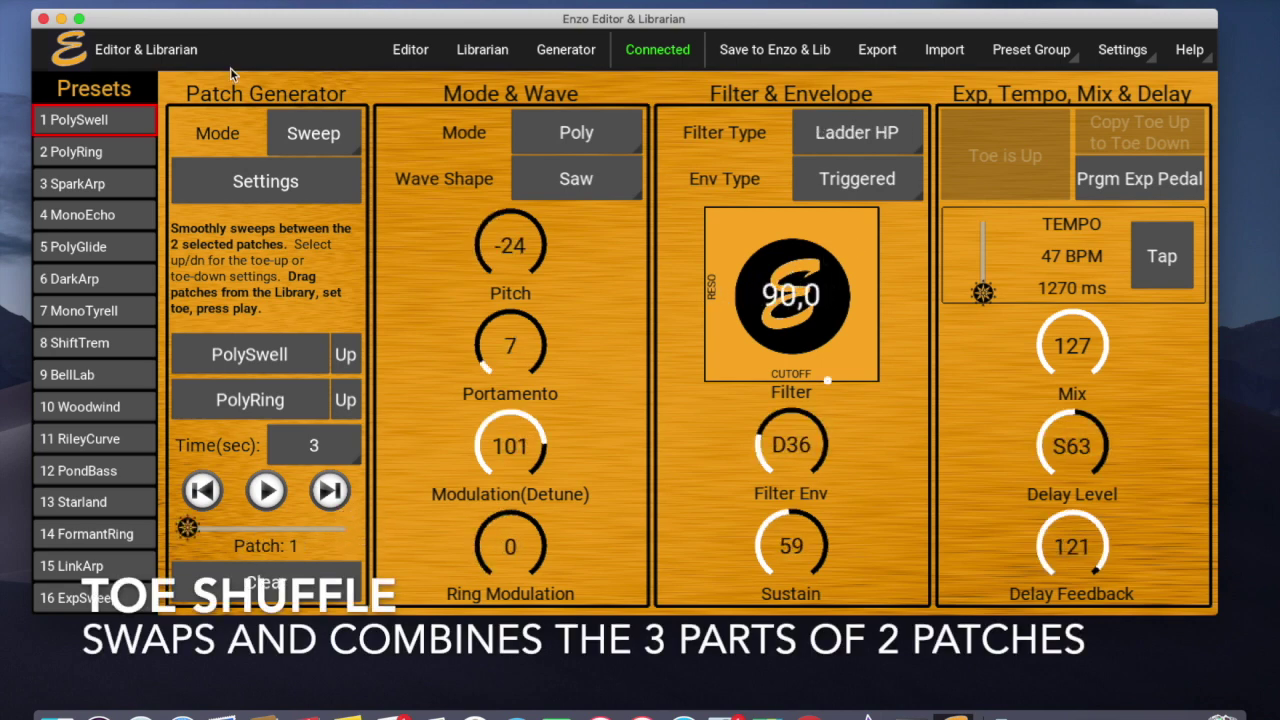
{"action": "left_click", "coordinate": [328, 140]}
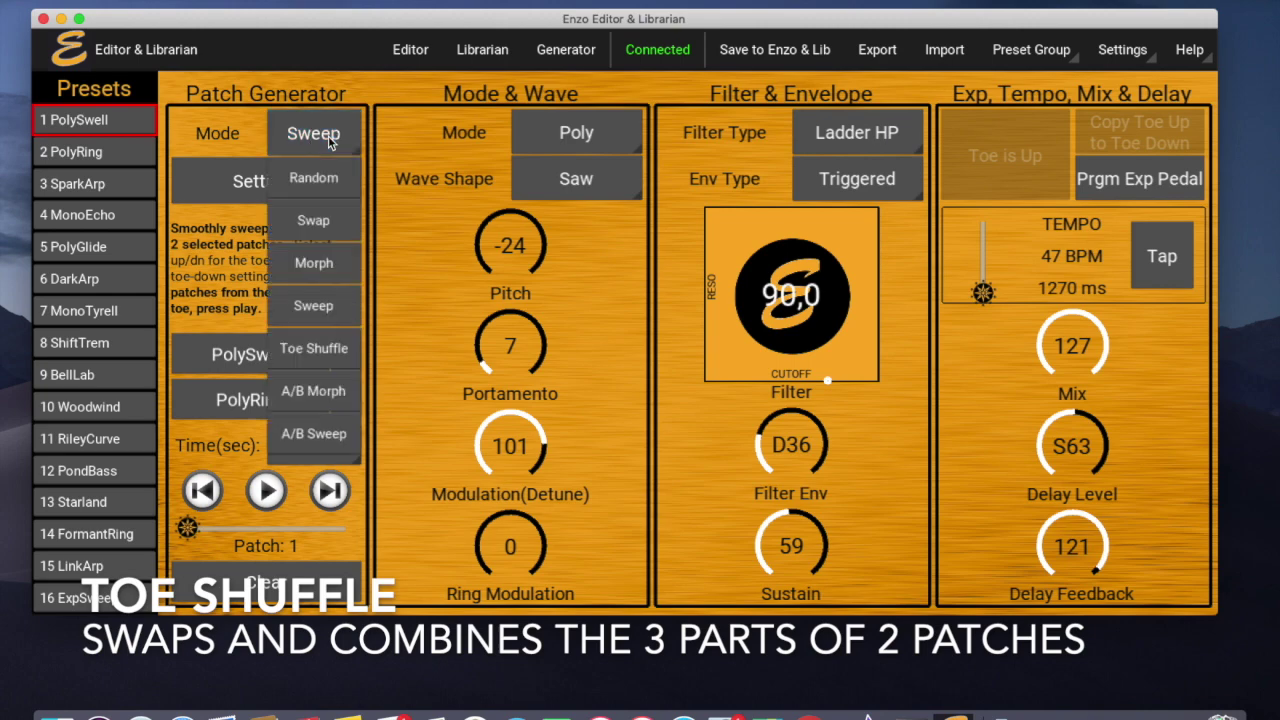
{"action": "left_click", "coordinate": [314, 349]}
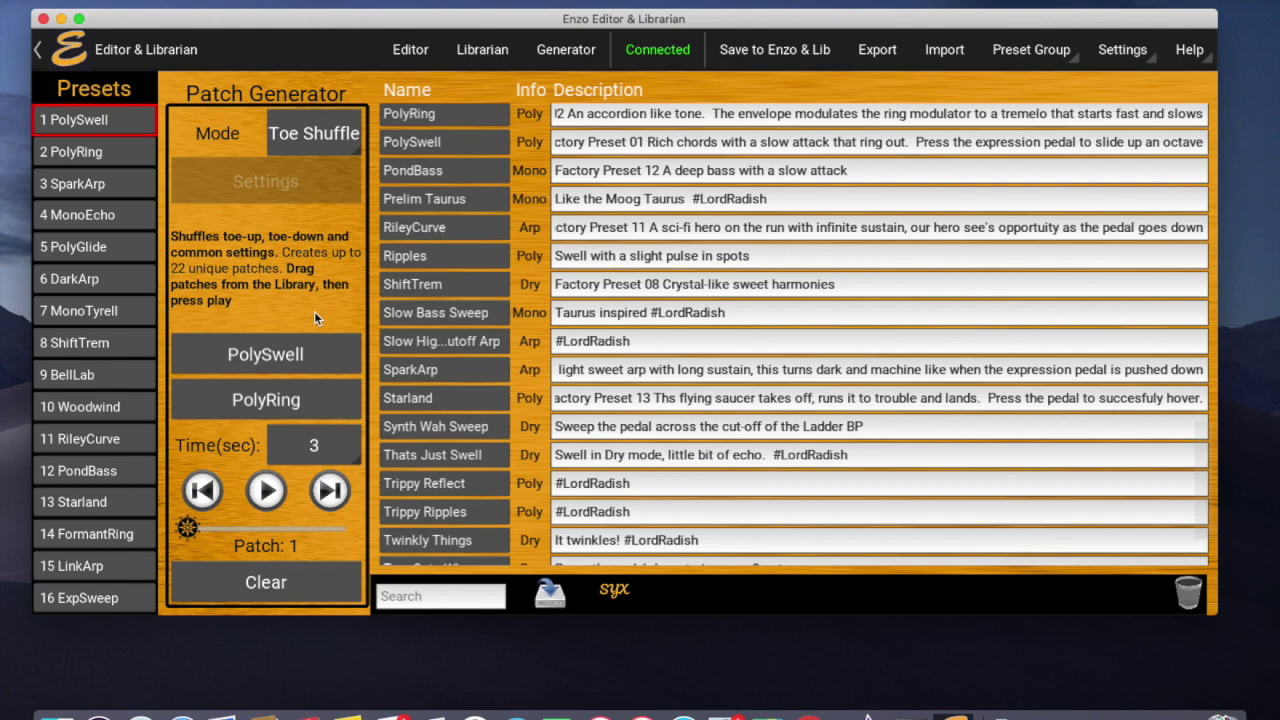
- Show the patch controls and enable expression pedal programming for the current patch
{"action": "left_click", "coordinate": [410, 50]}
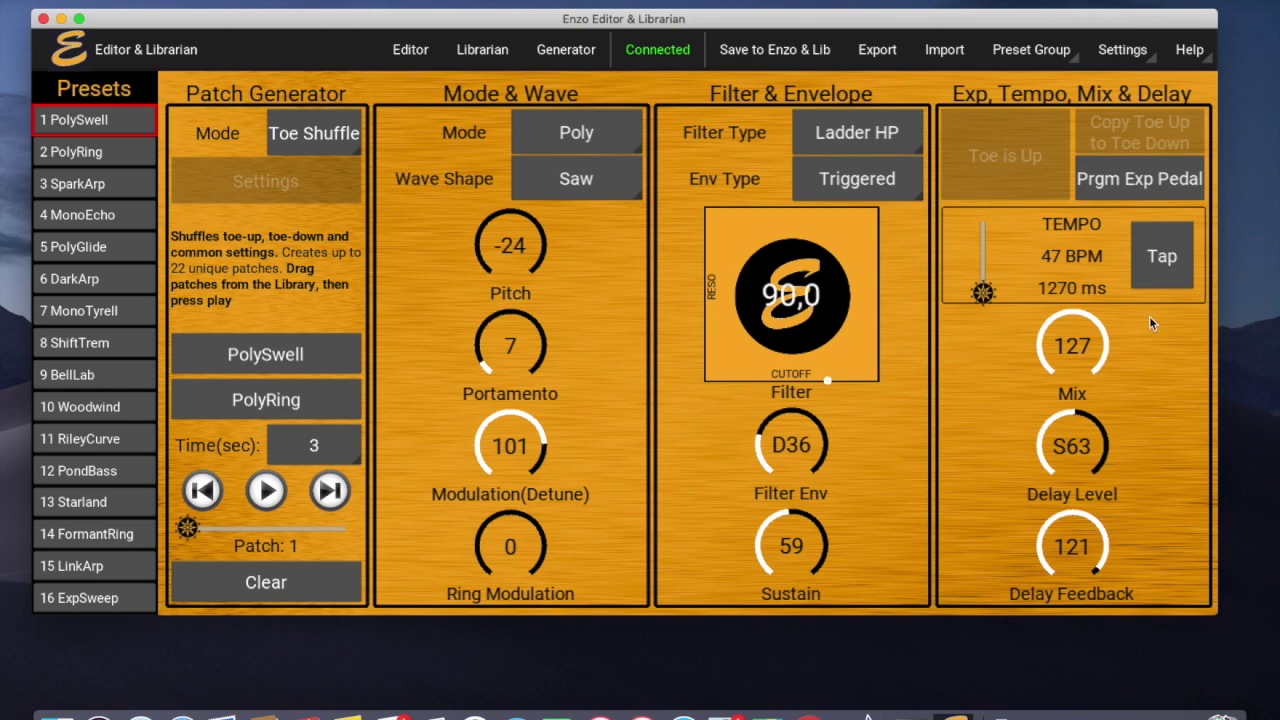
{"action": "left_click", "coordinate": [1153, 183]}
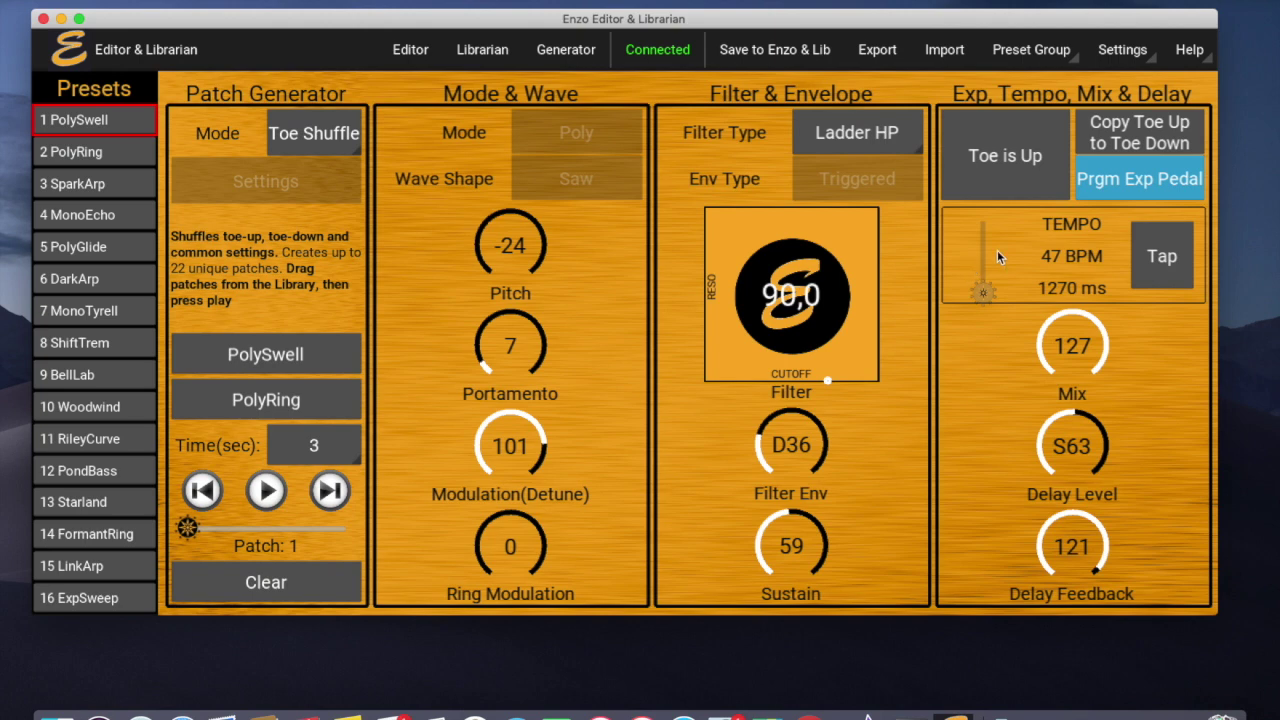
- Turn off expression pedal programming, and generate and browse Toe Shuffle patches from PolySwell and PolyRing
{"action": "left_click", "coordinate": [1185, 181]}
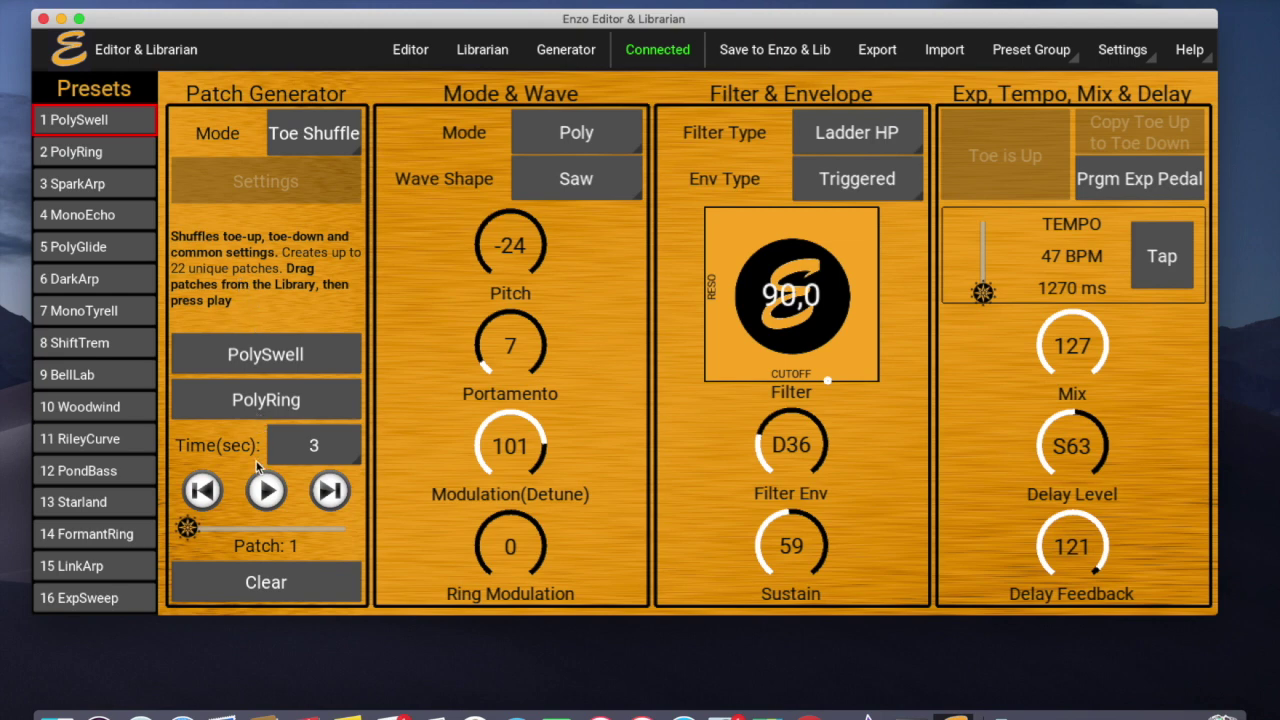
{"action": "left_click", "coordinate": [266, 495]}
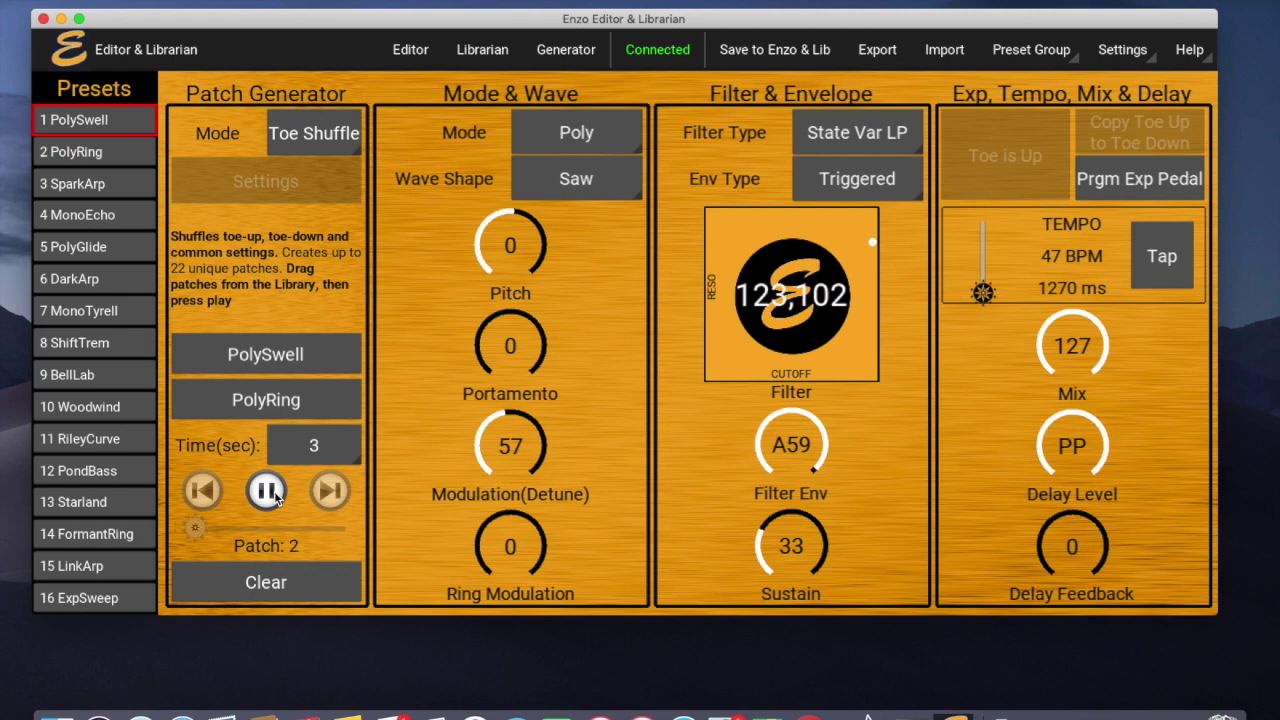
{"action": "left_click", "coordinate": [278, 497]}
{"action": "left_click_drag", "start_coordinate": [194, 531], "coordinate": [241, 529]}
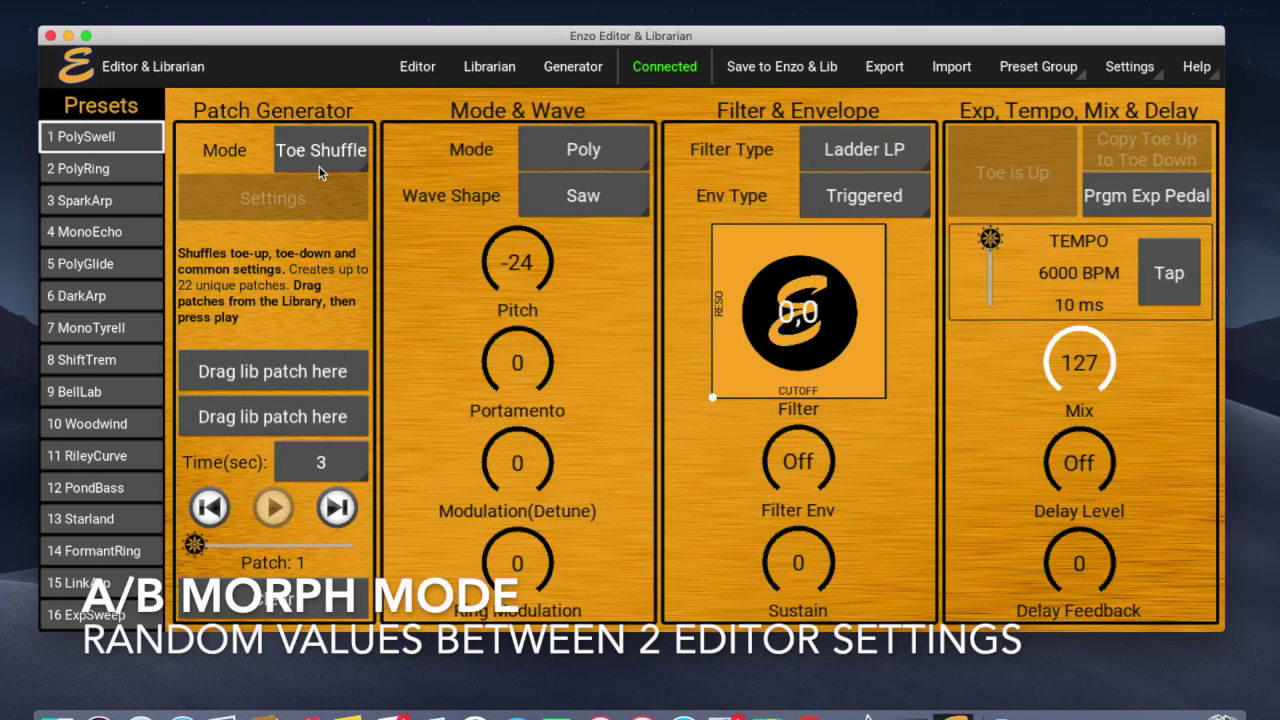
- Change the generator mode to A/B Morph and set A to minimum and B to maximum values
{"action": "left_click", "coordinate": [325, 155]}
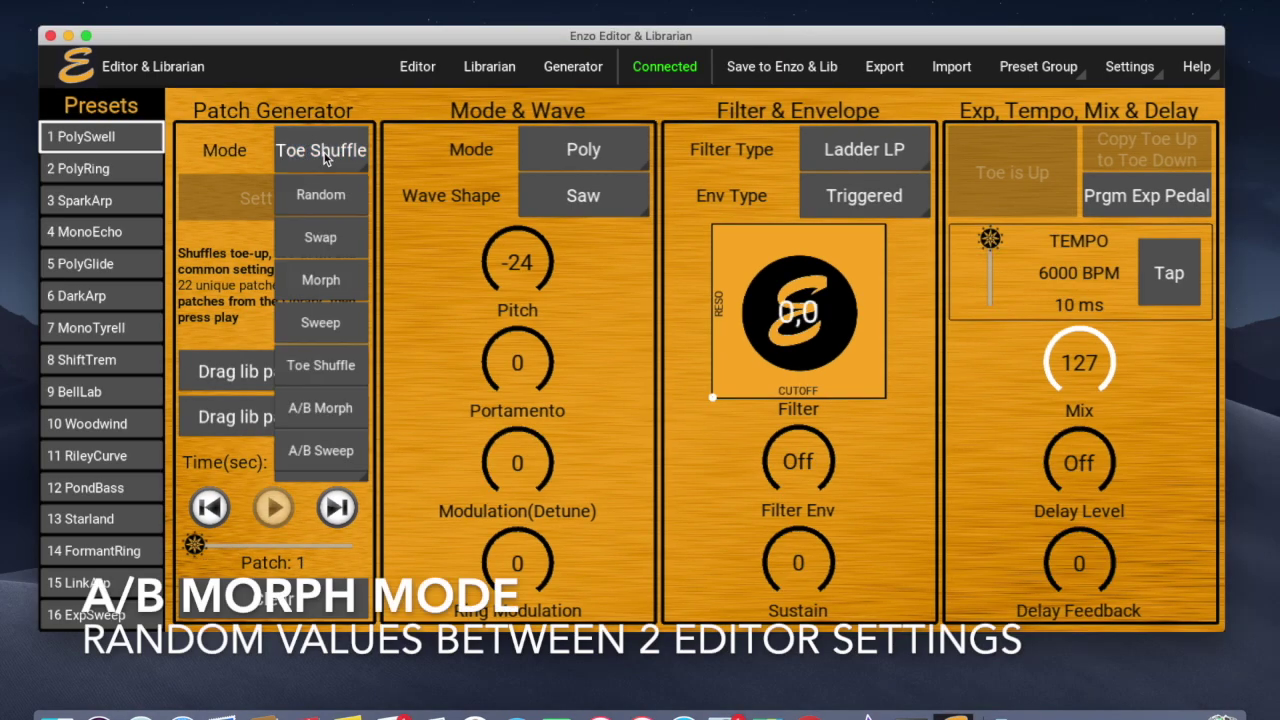
{"action": "left_click", "coordinate": [321, 409]}
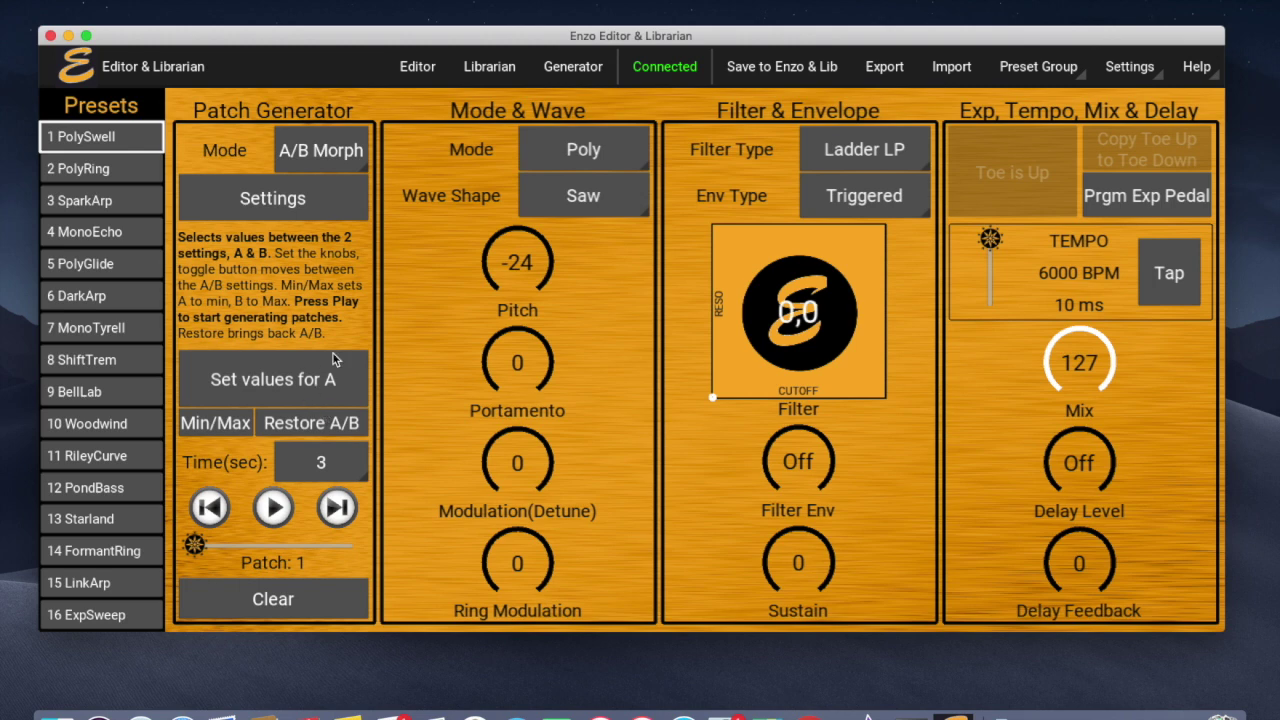
{"action": "left_click", "coordinate": [220, 426]}
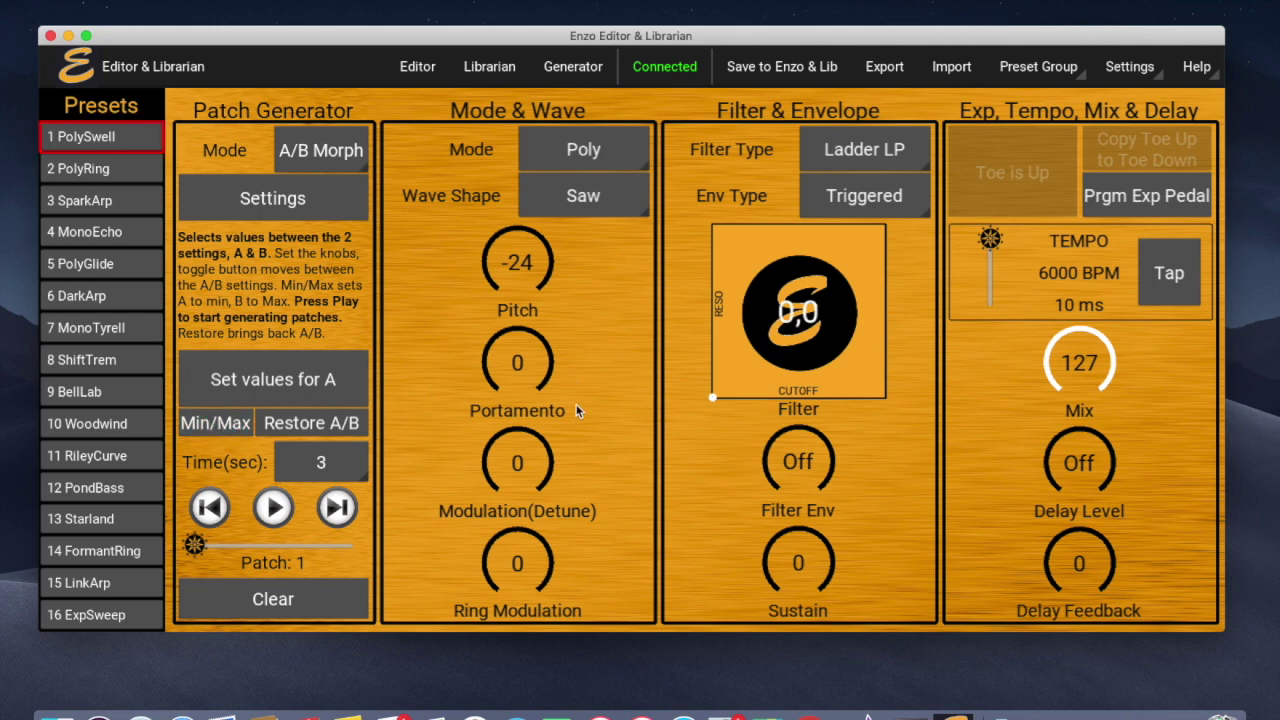
- Switch back and forth between the A and B settings to compare their minimum and maximum values
{"action": "left_click", "coordinate": [264, 362]}
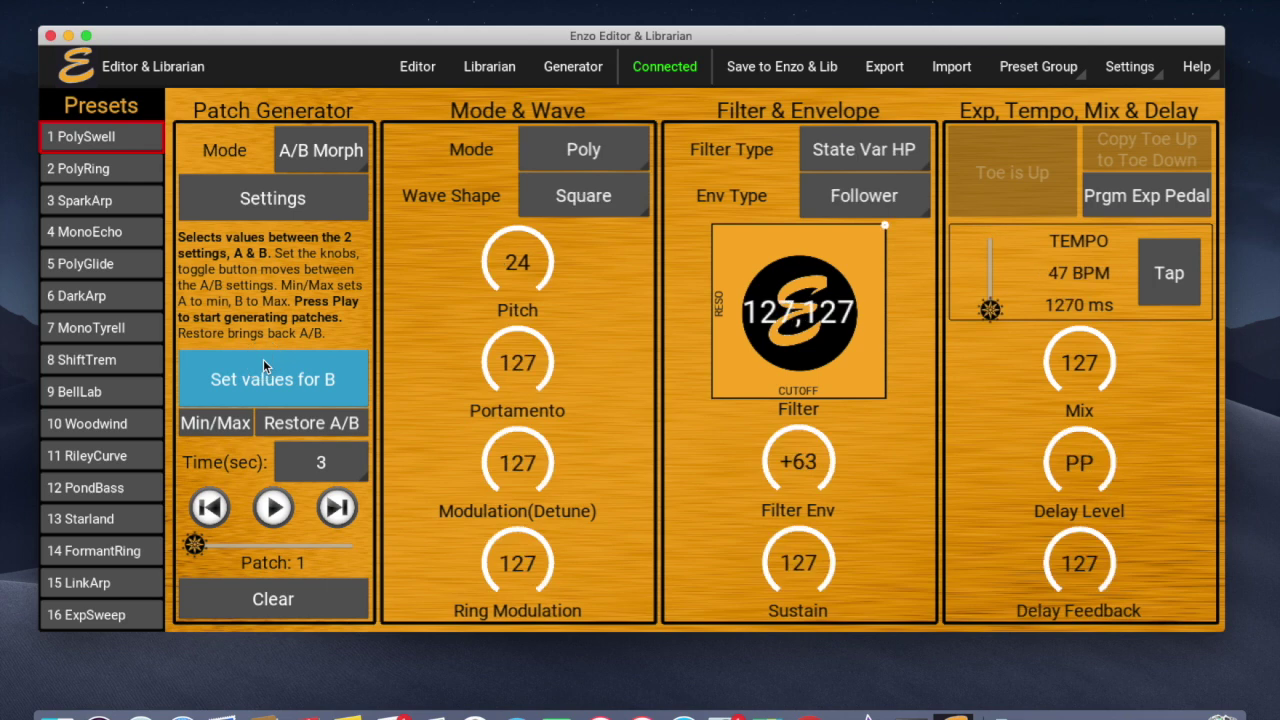
{"action": "left_click", "coordinate": [264, 366]}
{"action": "left_click", "coordinate": [264, 366]}
{"action": "left_click", "coordinate": [264, 366]}
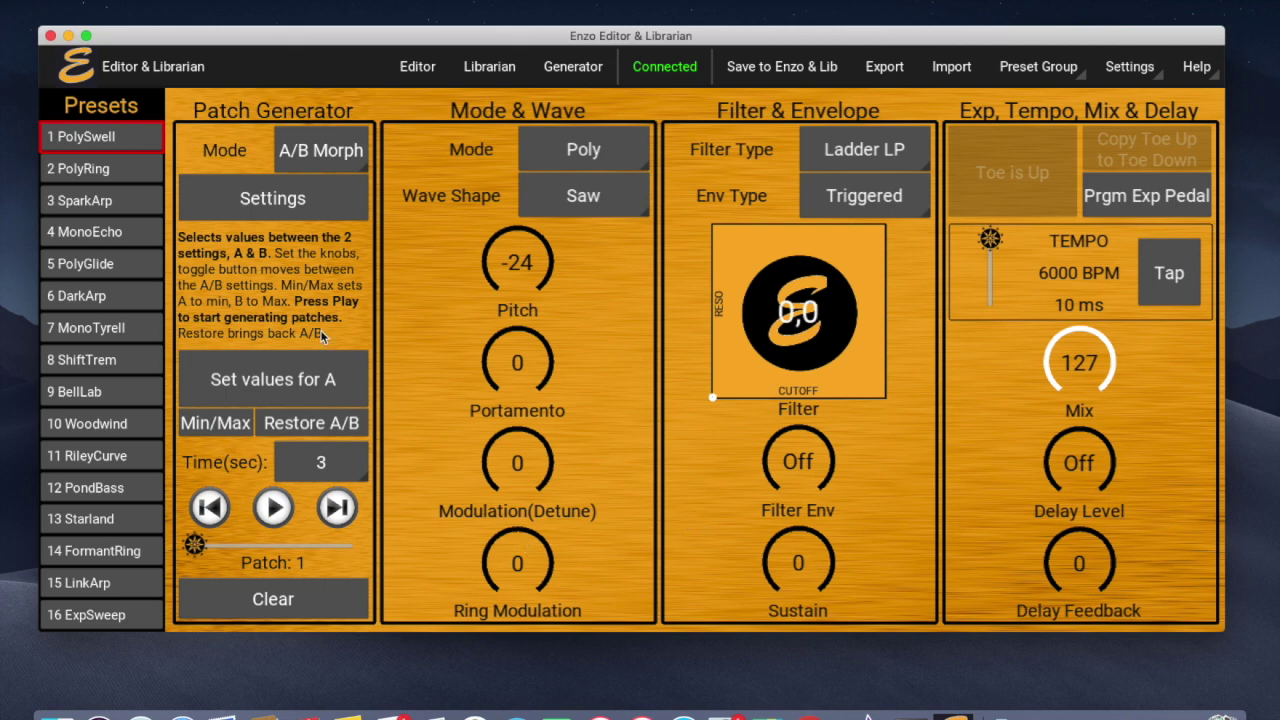
- Set Ring Modulation to 25 in the B settings and toggle between A and B to compare them
{"action": "left_click", "coordinate": [318, 377]}
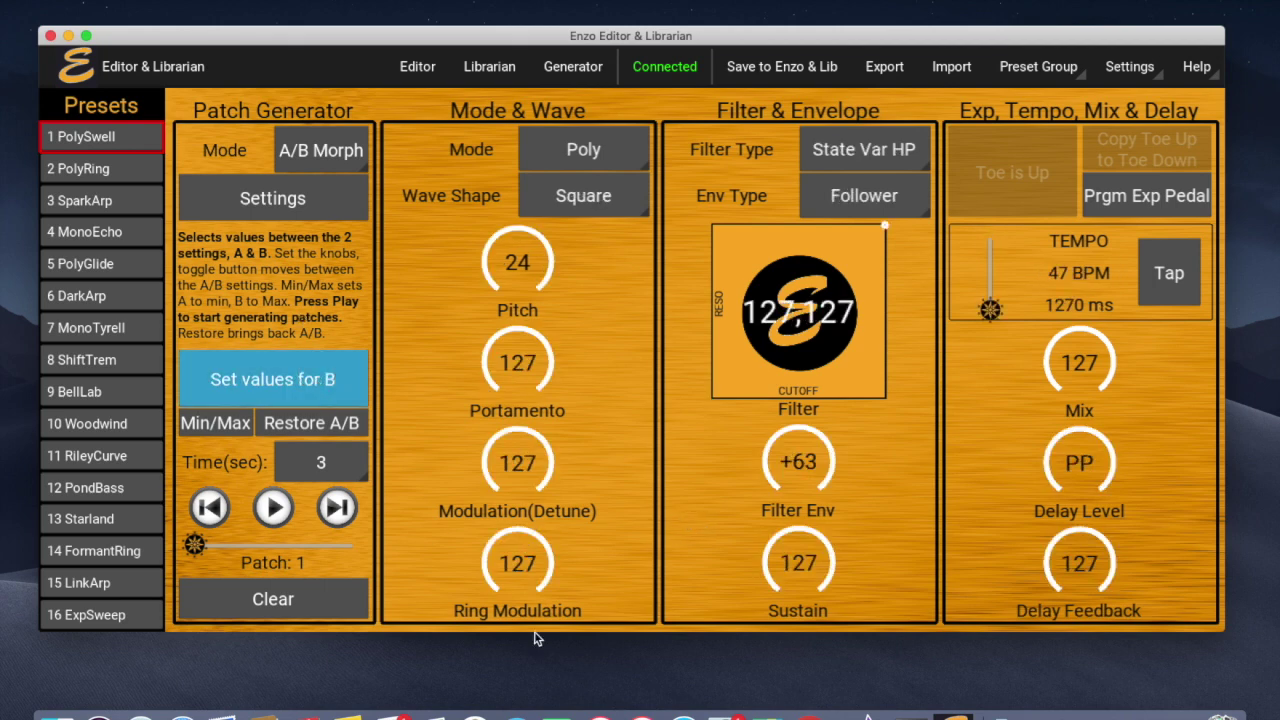
{"action": "left_click_drag", "start_coordinate": [513, 543], "coordinate": [521, 578]}
{"action": "left_click", "coordinate": [304, 362]}
{"action": "left_click", "coordinate": [304, 360]}
{"action": "left_click", "coordinate": [304, 360]}
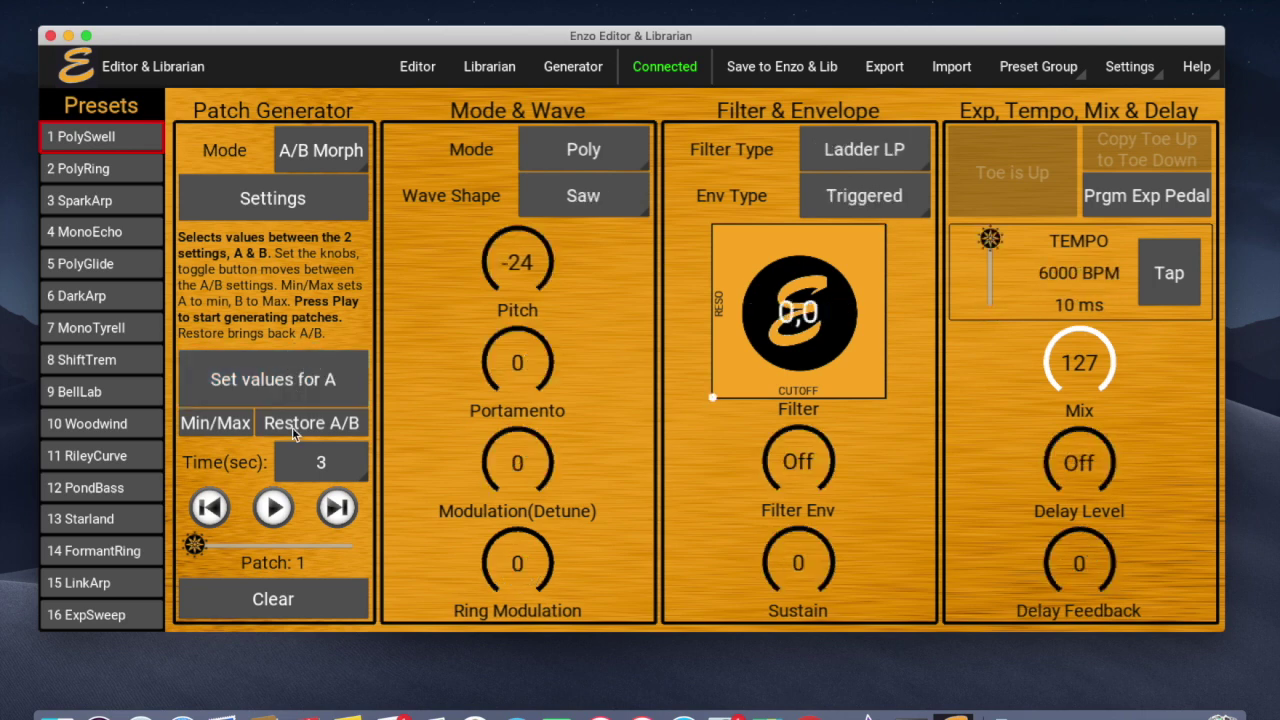
- Run and pause the A/B Morph generator, and change the generator mode to A/B Sweep
{"action": "left_click", "coordinate": [274, 508]}
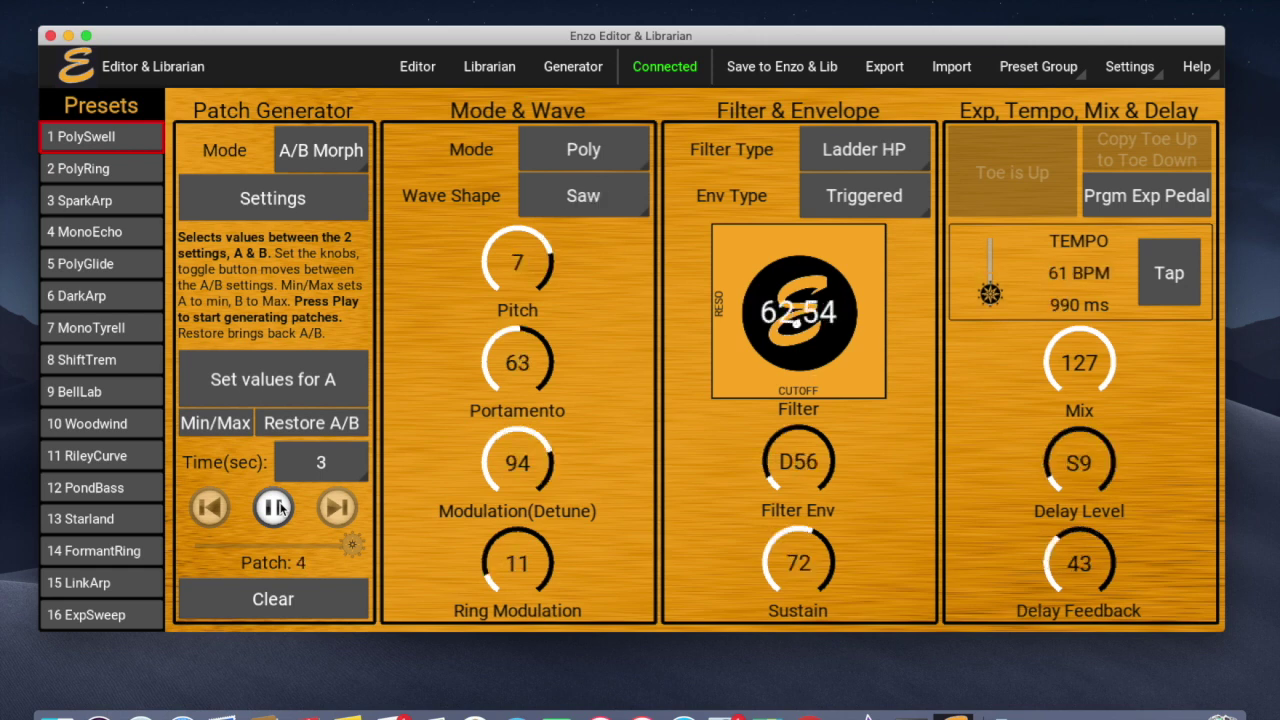
{"action": "left_click", "coordinate": [274, 507]}
{"action": "left_click", "coordinate": [350, 150]}
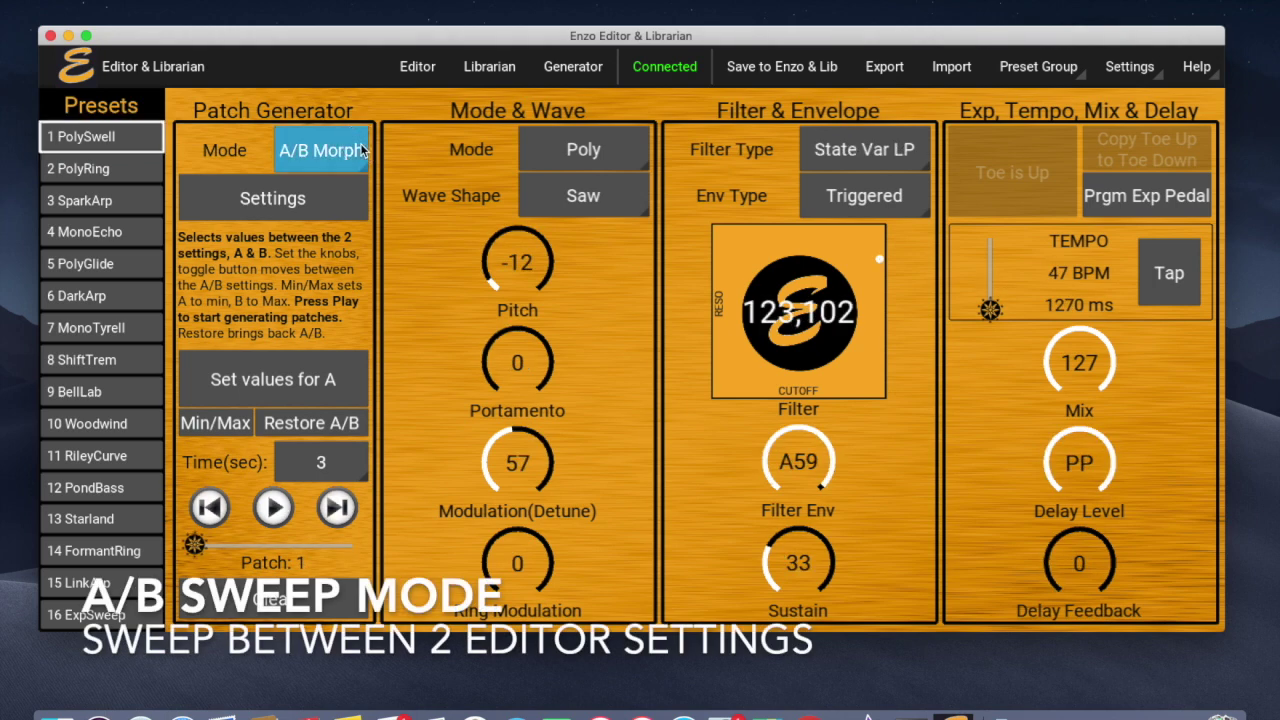
{"action": "left_click", "coordinate": [312, 450]}
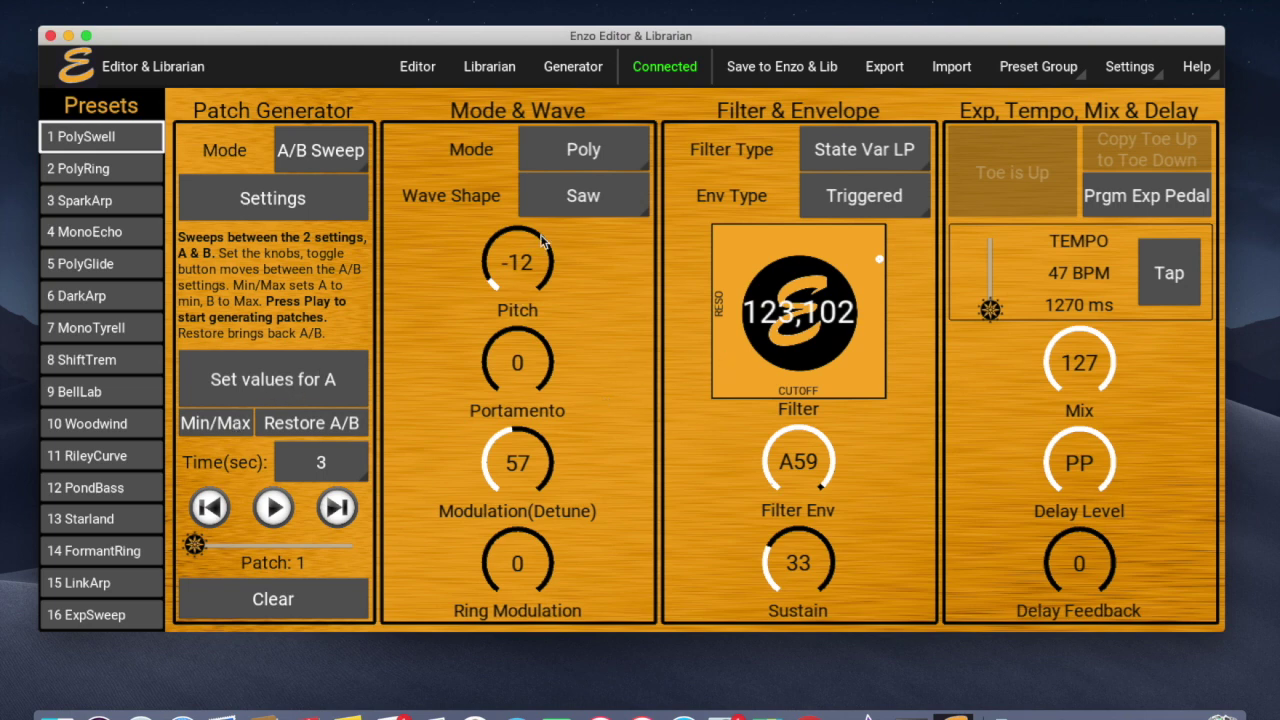
- In the B settings, set Pitch to 2, Portamento to 76, Filter Env to +1 and Delay Level to D28
{"action": "left_click", "coordinate": [253, 381]}
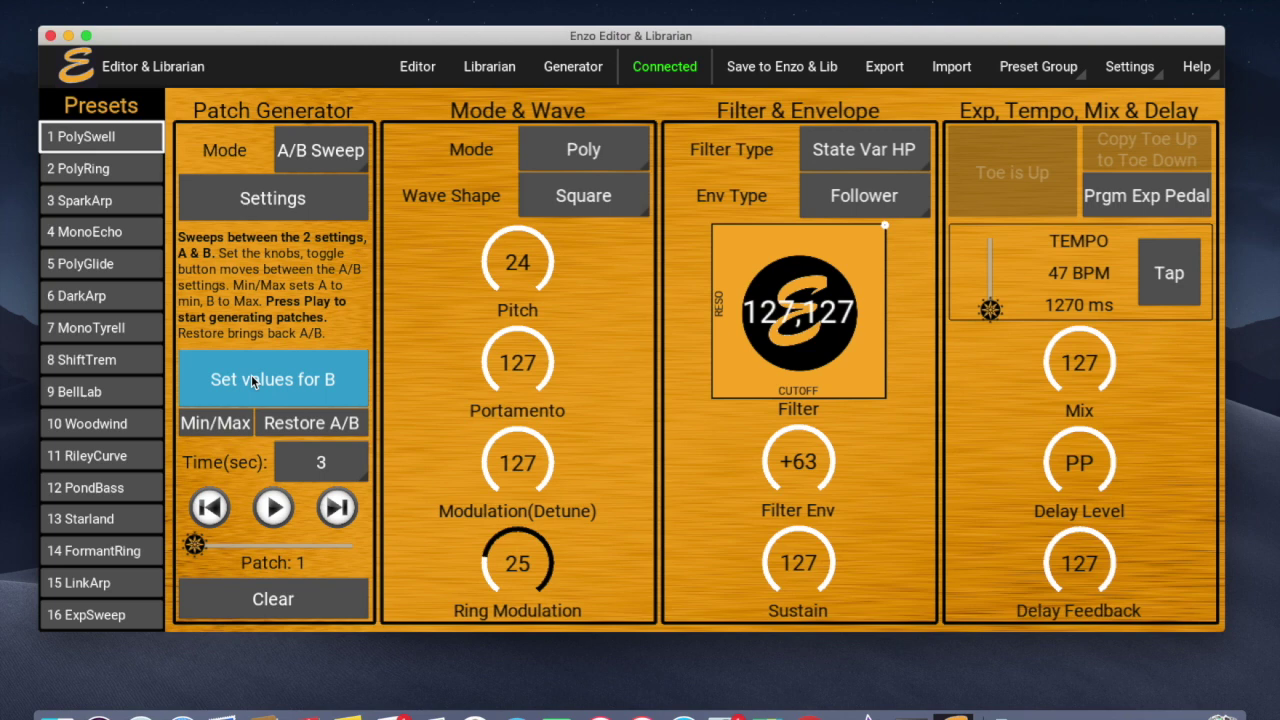
{"action": "left_click_drag", "start_coordinate": [525, 240], "coordinate": [522, 305]}
{"action": "left_click_drag", "start_coordinate": [522, 350], "coordinate": [516, 400]}
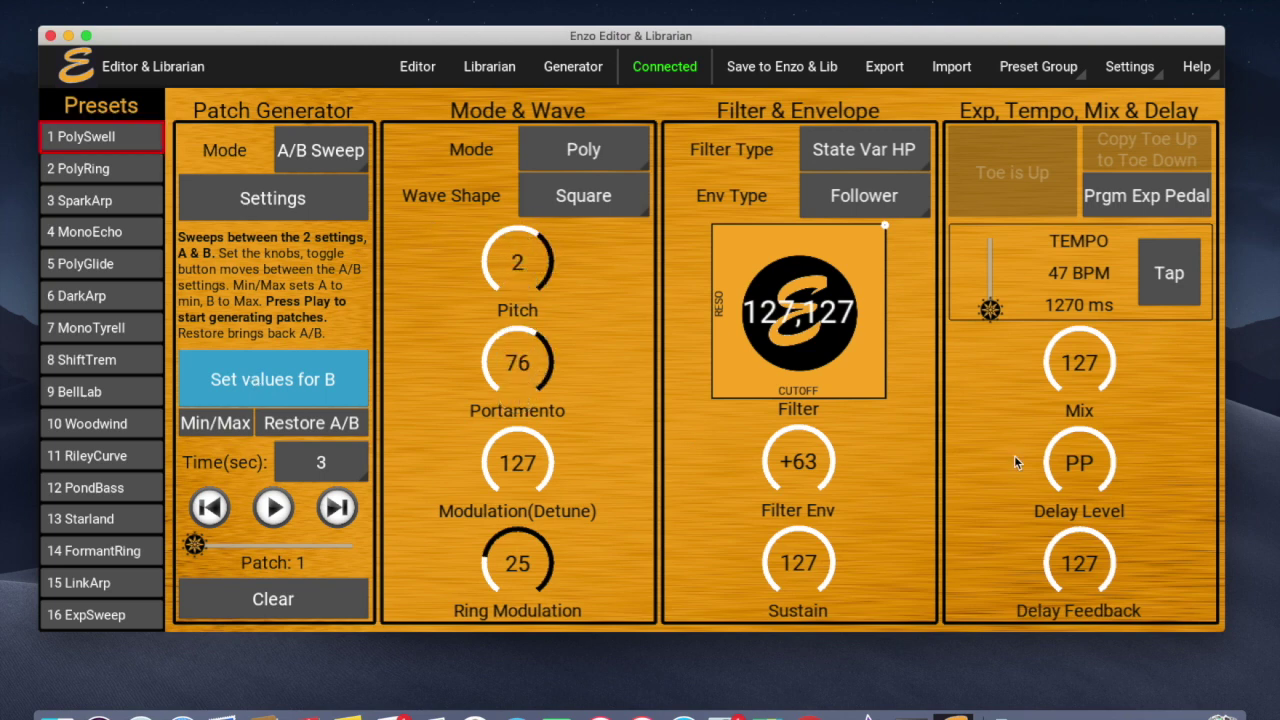
{"action": "left_click_drag", "start_coordinate": [803, 463], "coordinate": [795, 516]}
{"action": "left_click_drag", "start_coordinate": [1086, 466], "coordinate": [1078, 492]}
- Toggle between the A and B sweep settings to compare the edited knob values
{"action": "left_click", "coordinate": [275, 386]}
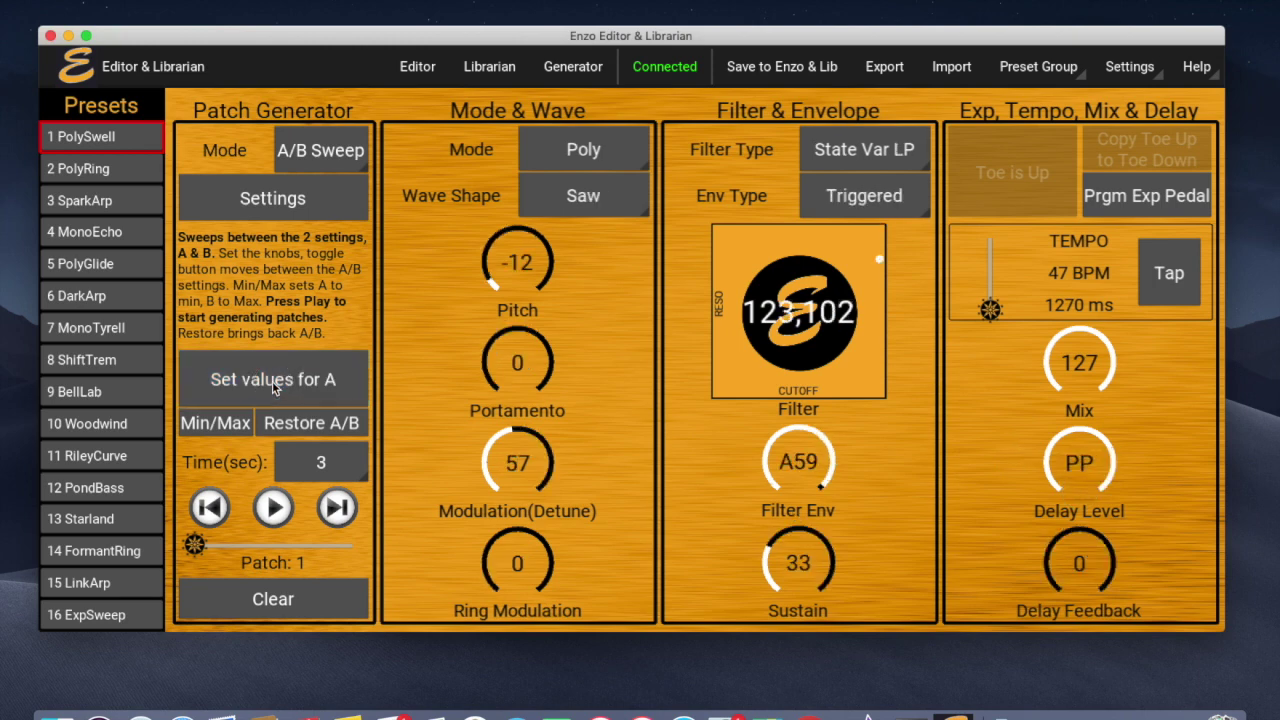
{"action": "left_click", "coordinate": [273, 386]}
{"action": "left_click", "coordinate": [273, 386]}
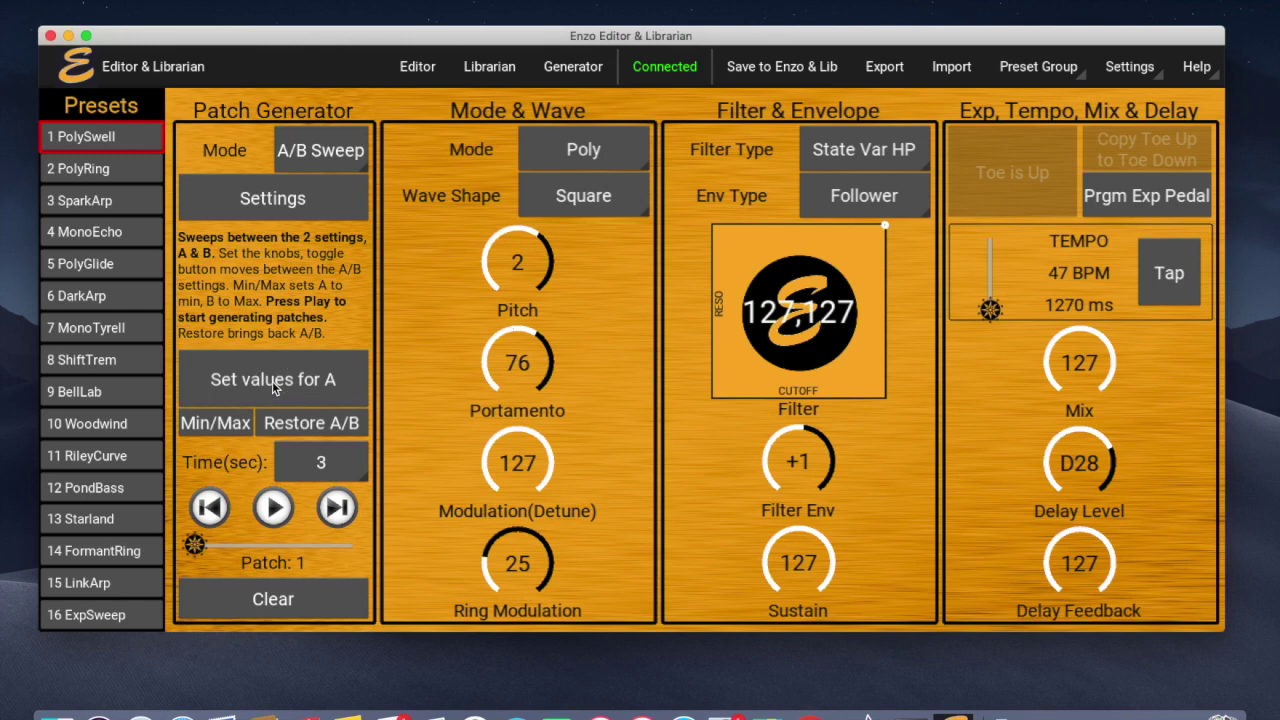
{"action": "left_click", "coordinate": [273, 386]}
{"action": "left_click", "coordinate": [273, 386]}
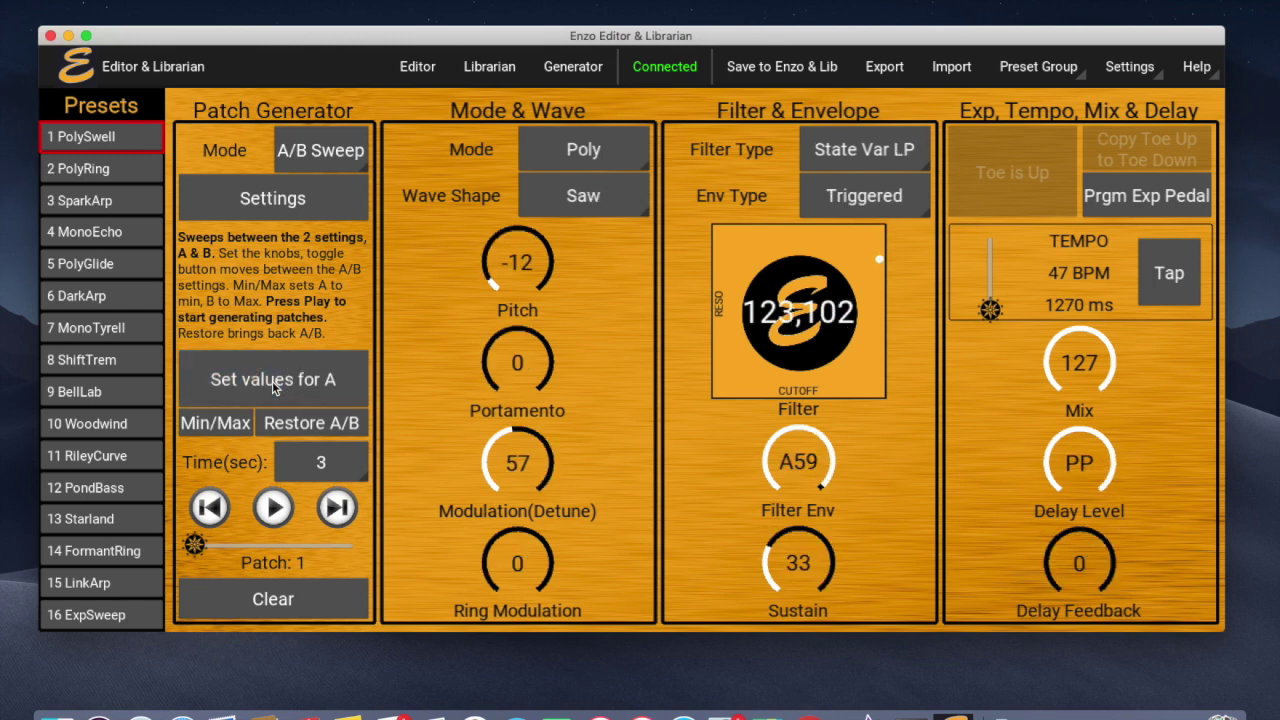
- Set Delay Feedback to 27 in the B settings and return to the A settings
{"action": "left_click", "coordinate": [273, 386]}
{"action": "left_click_drag", "start_coordinate": [1085, 560], "coordinate": [1034, 565]}
{"action": "left_click", "coordinate": [323, 375]}
- Run and pause the A/B Sweep generator, and move through the swept patches from A towards B
{"action": "left_click", "coordinate": [274, 508]}
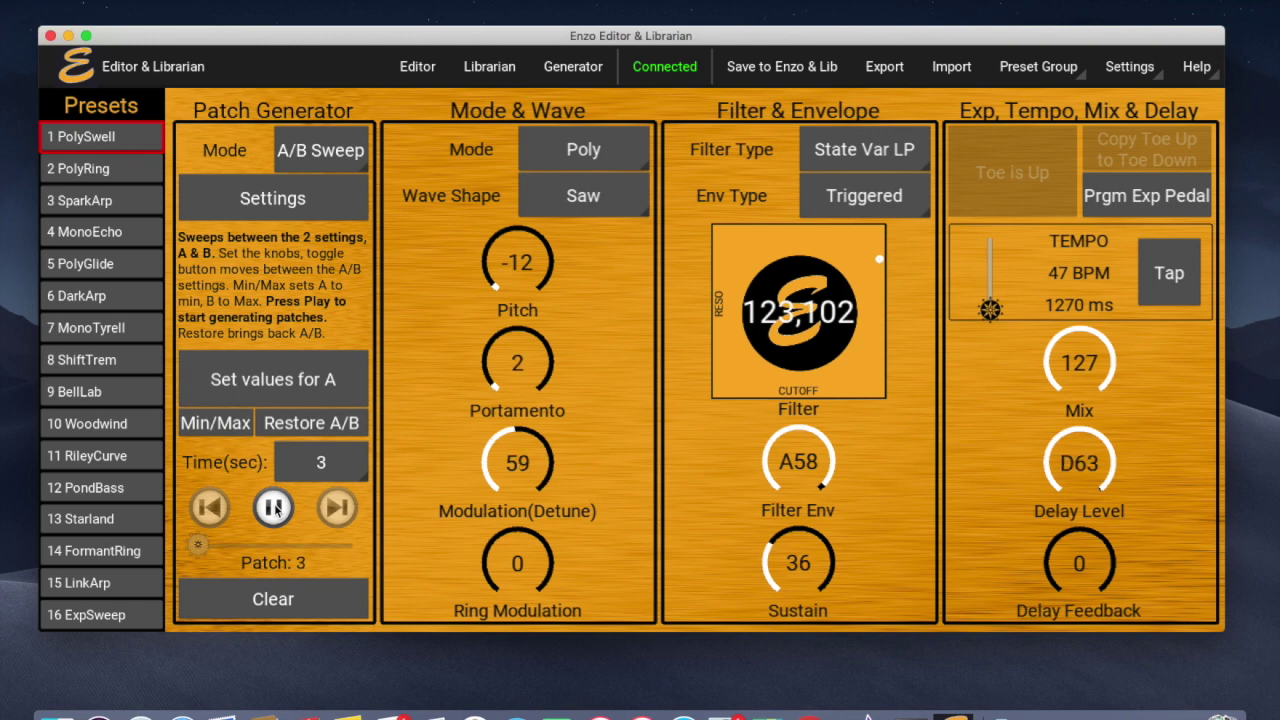
{"action": "left_click", "coordinate": [274, 508]}
{"action": "left_click_drag", "start_coordinate": [197, 545], "coordinate": [314, 545]}
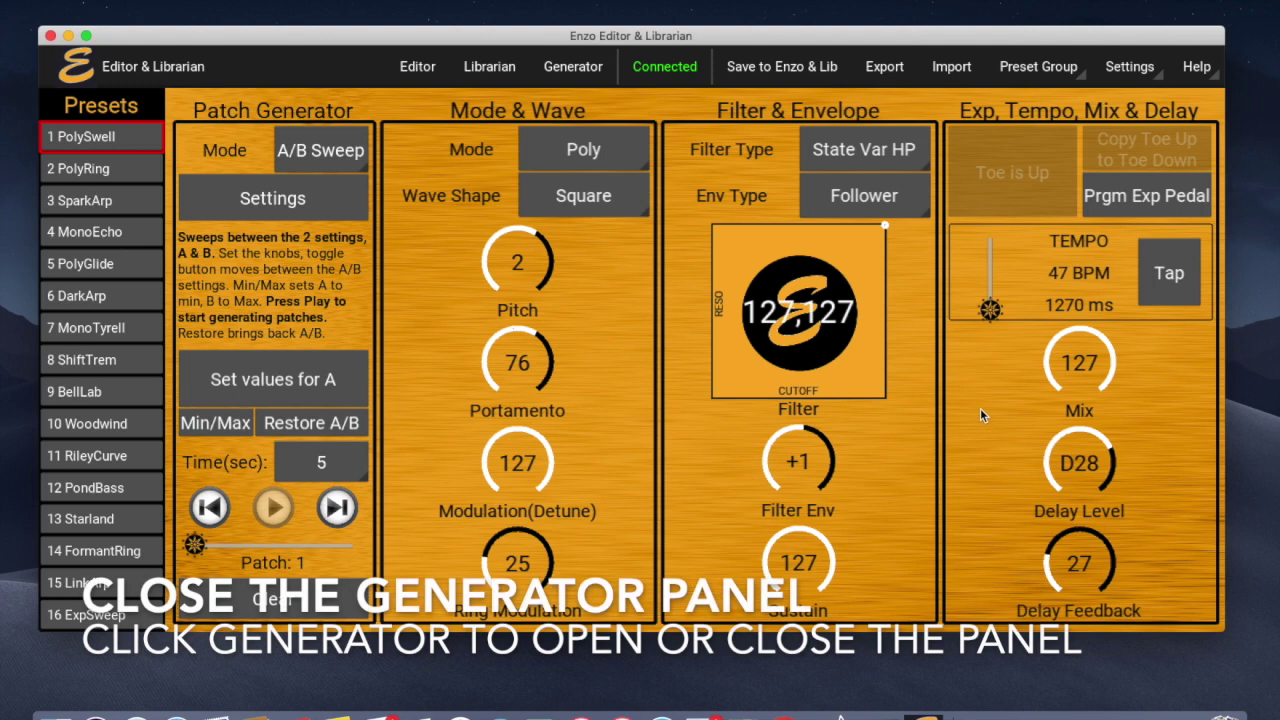
- Close the patch generator panel and open the Donate page from the help options
{"action": "left_click", "coordinate": [573, 66]}
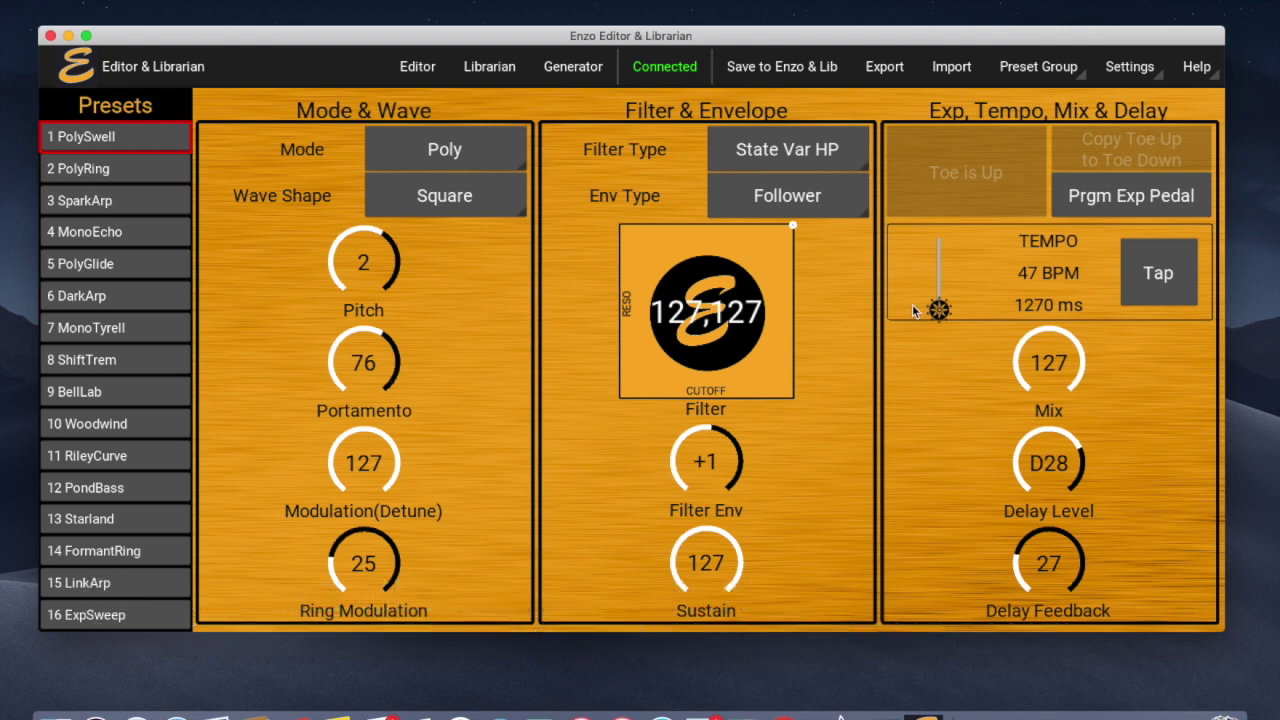
{"action": "left_click", "coordinate": [1193, 70]}
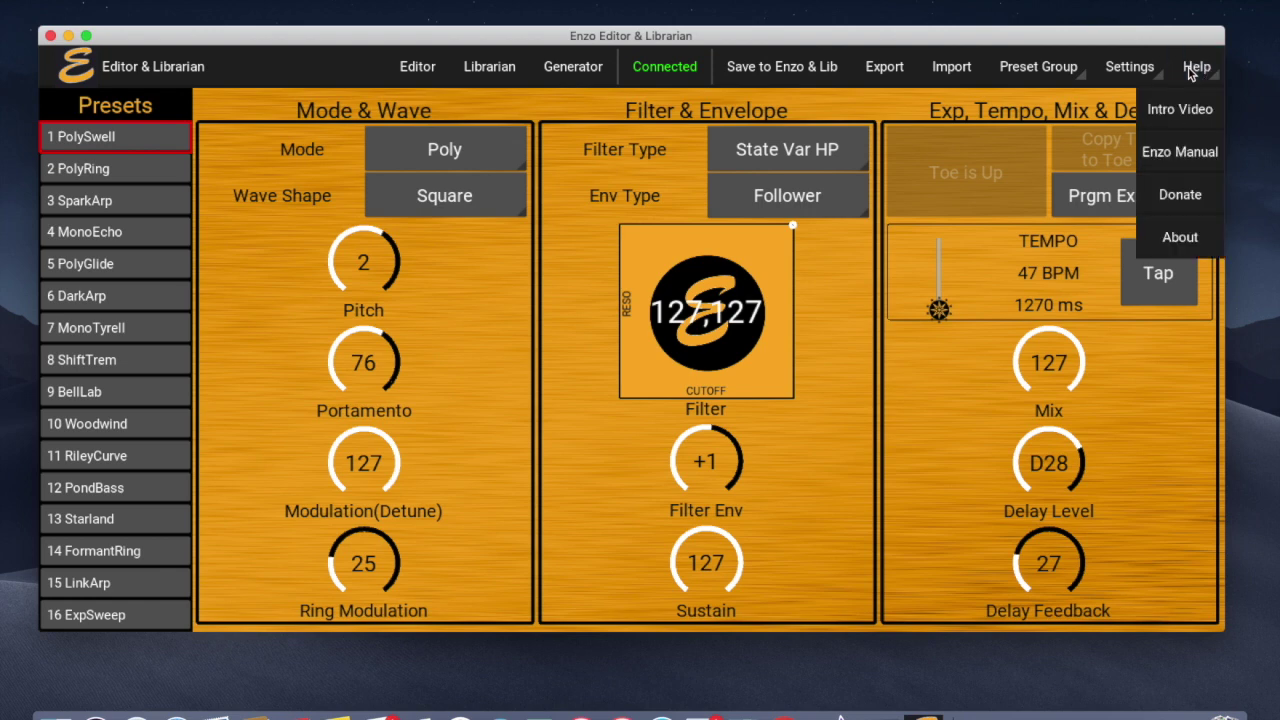
{"action": "left_click", "coordinate": [1181, 196]}
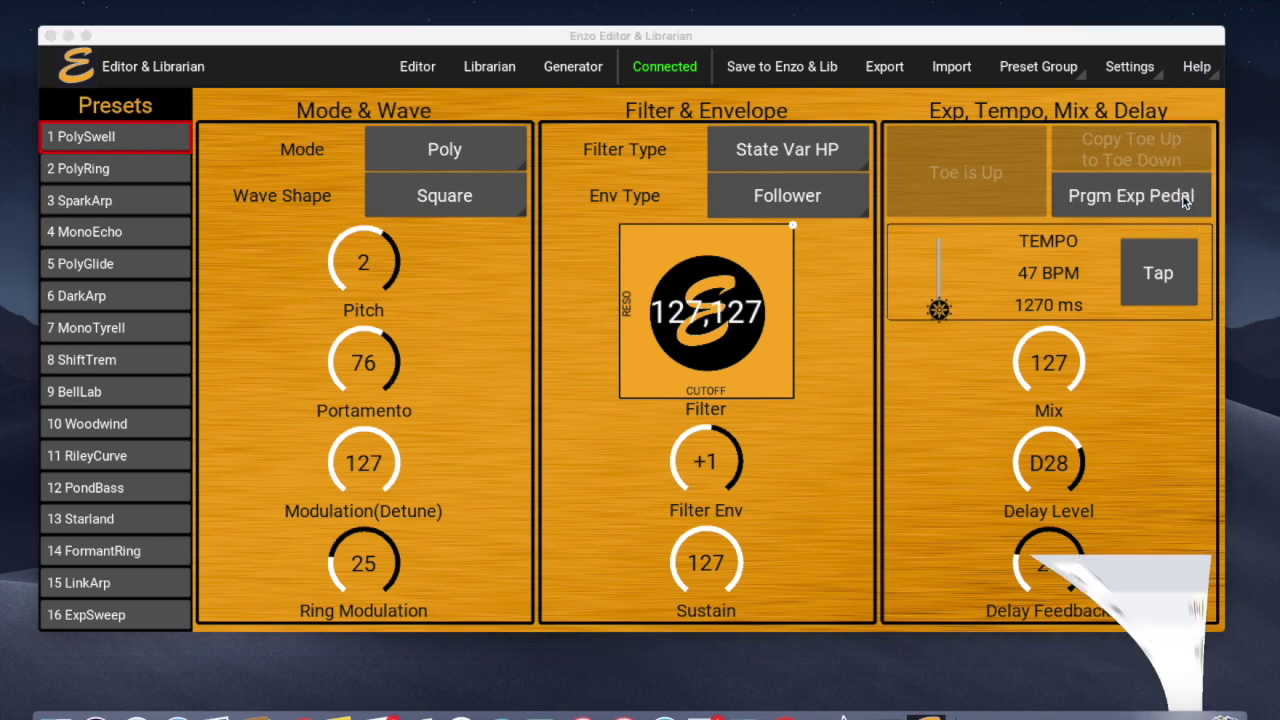